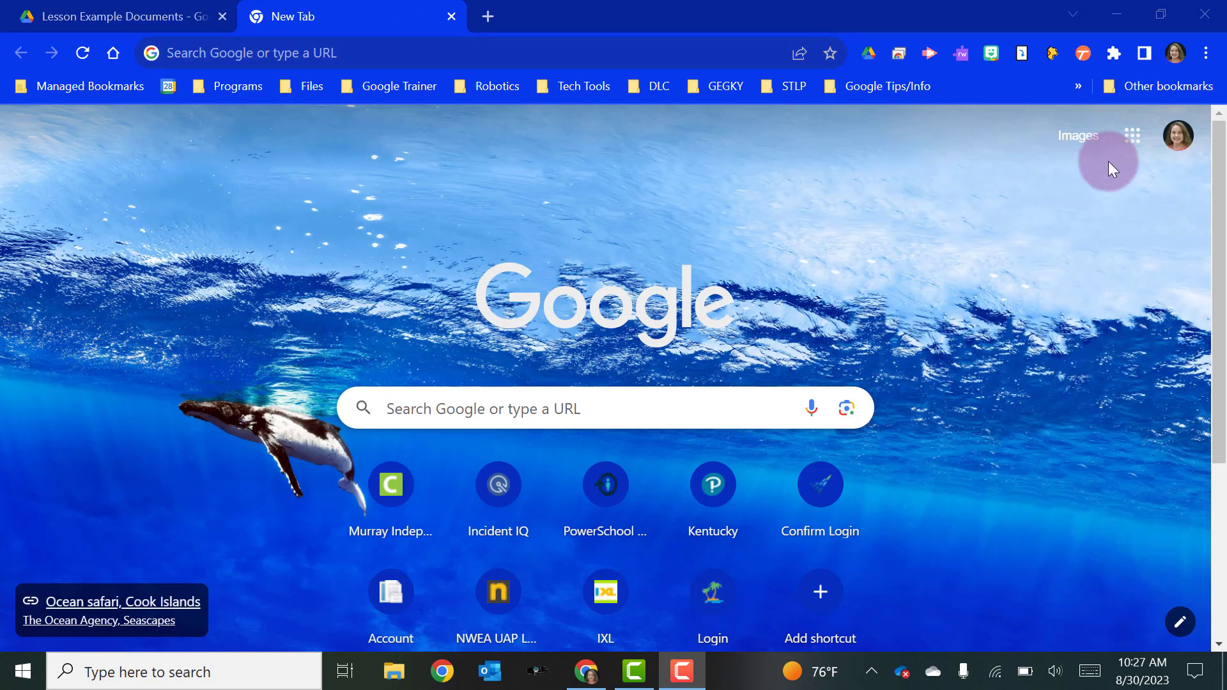
Open Google Earth from the list of Google apps.
click(1132, 134)
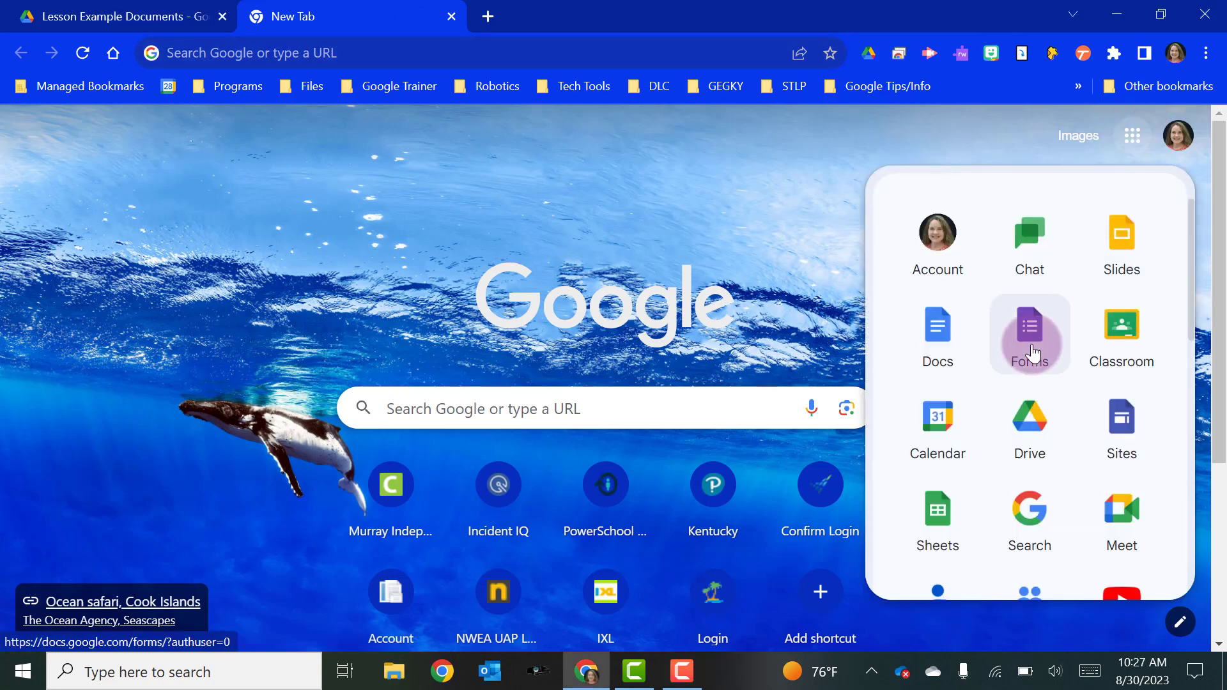
scroll(1031, 349, down, 6)
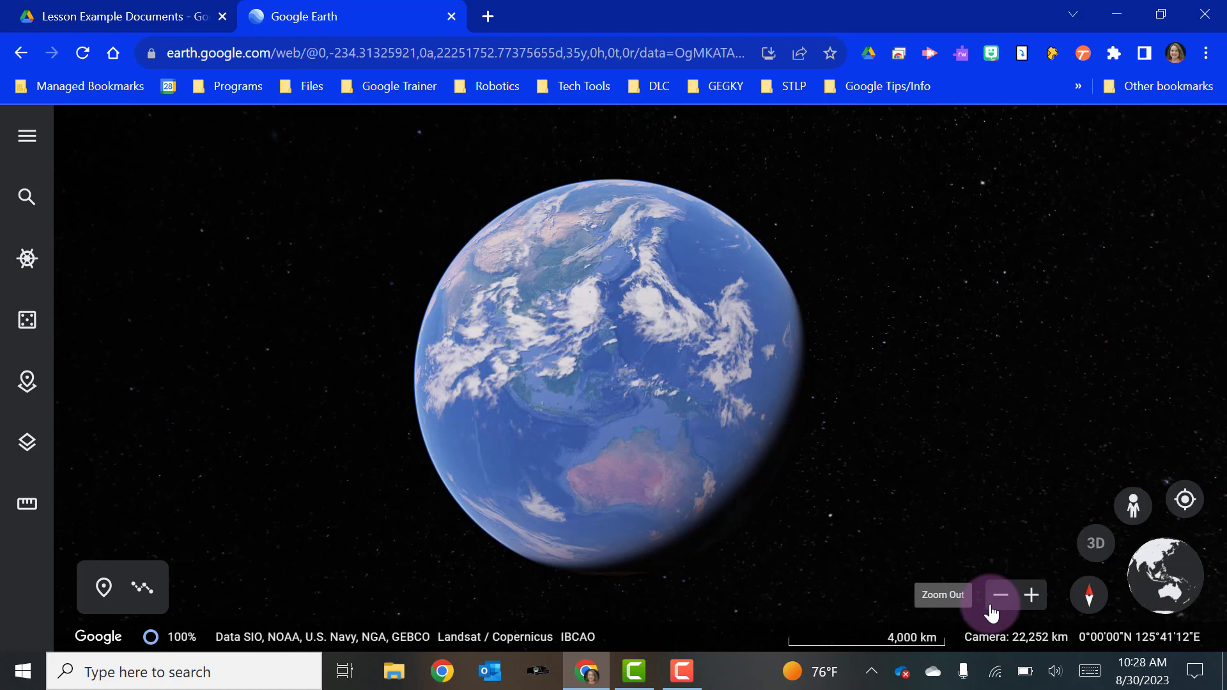
Look through the animation and display settings of Google Earth and leave them without saving.
click(27, 138)
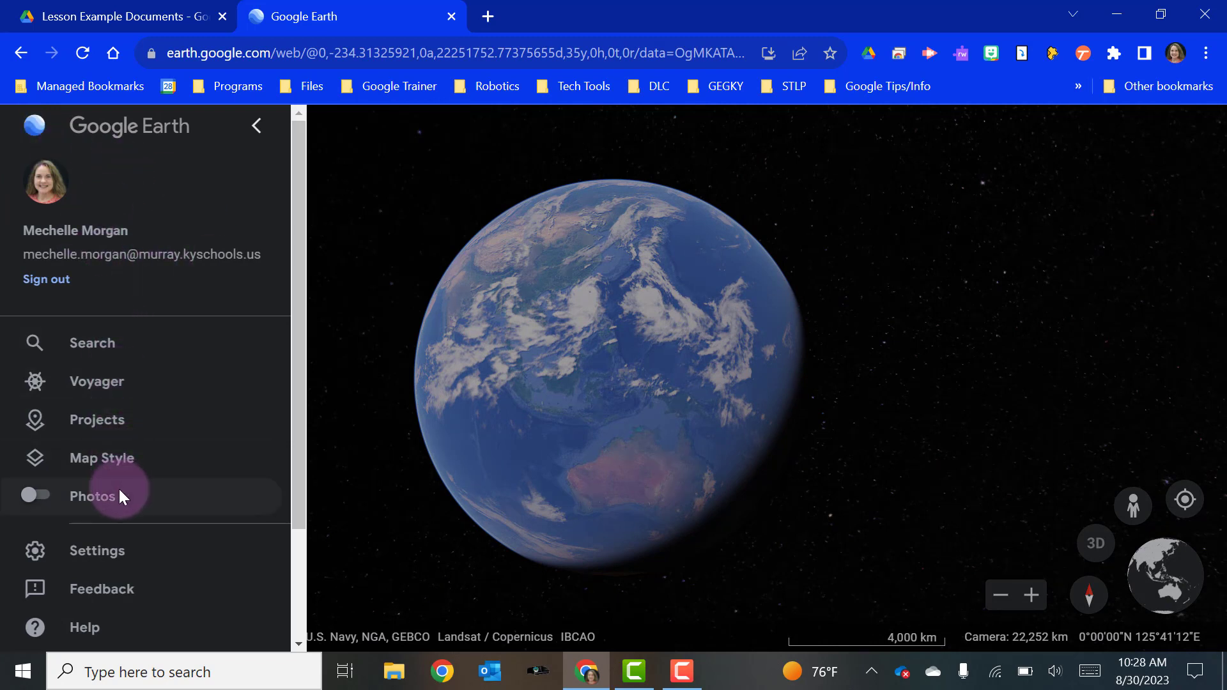
scroll(120, 465, down, 2)
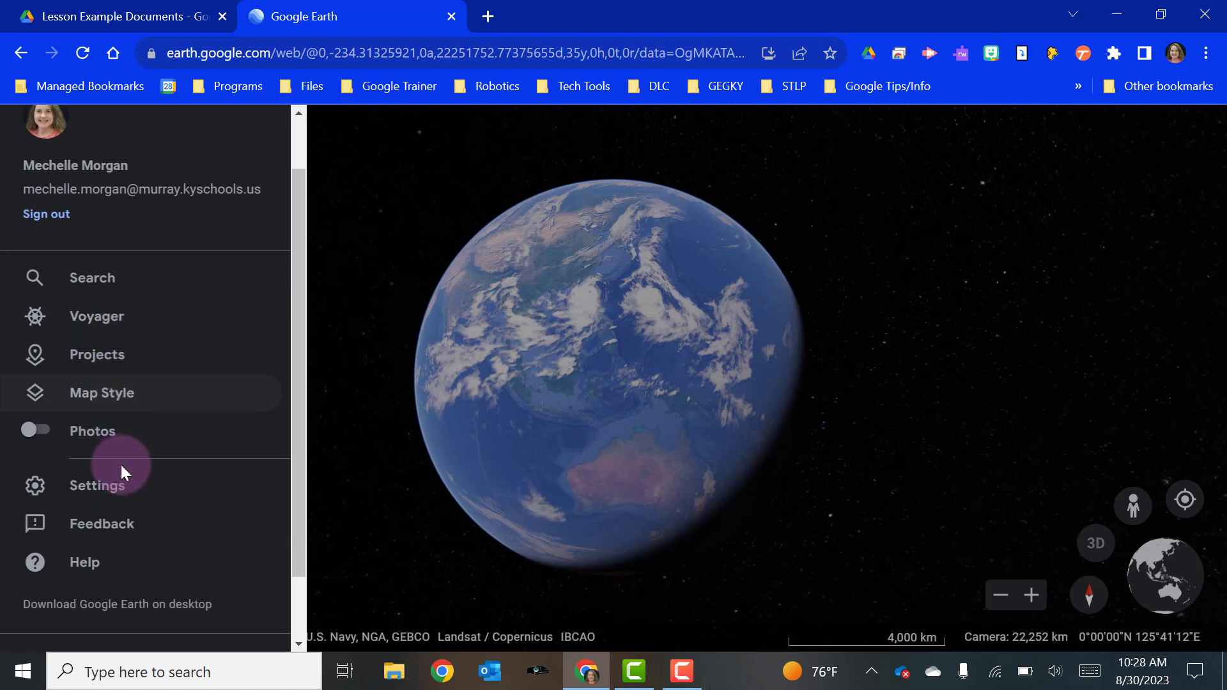
scroll(121, 465, down, 1)
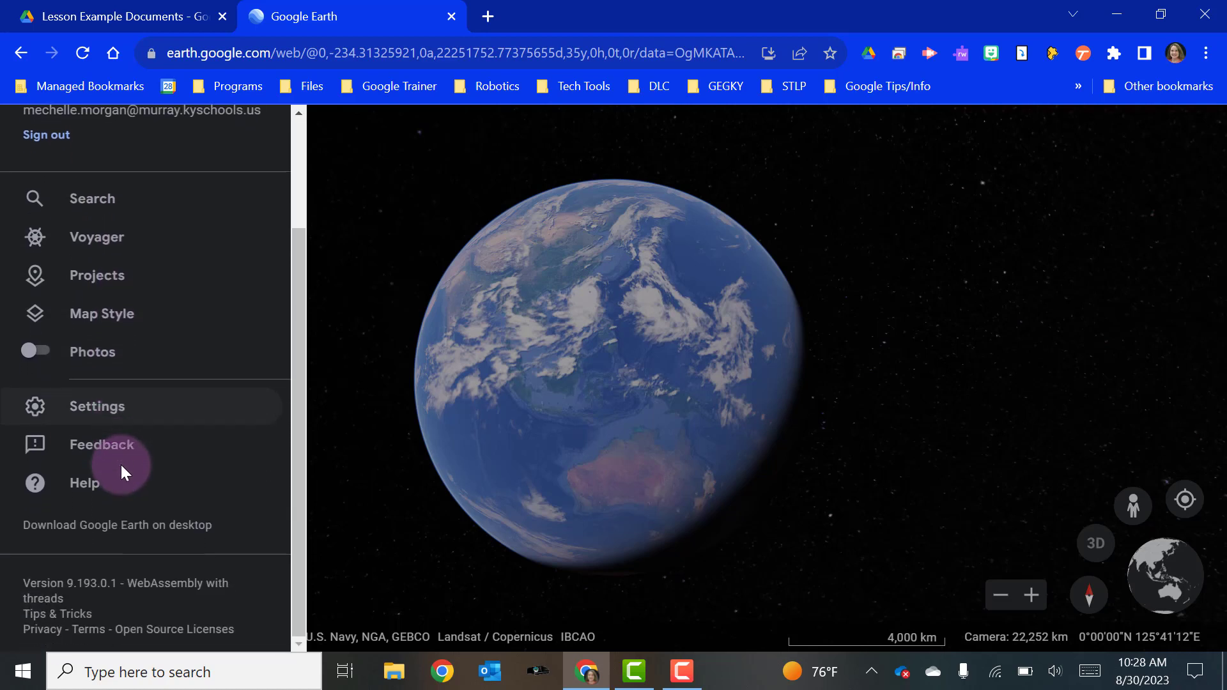
click(114, 416)
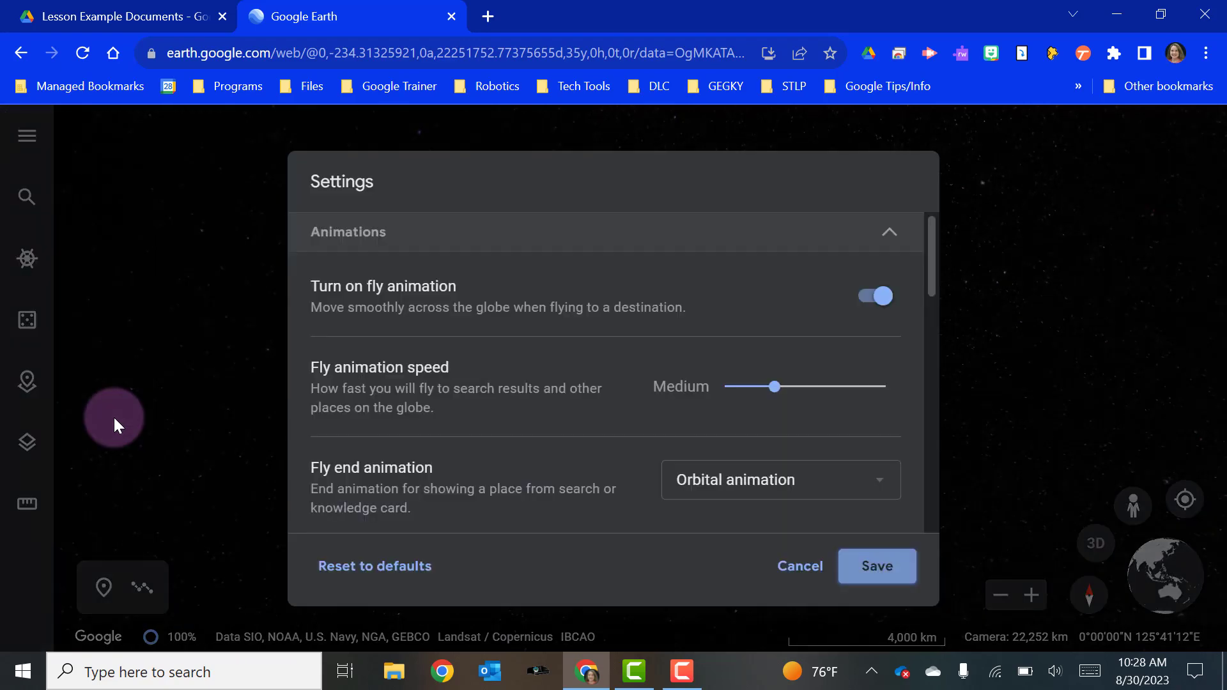
scroll(597, 318, down, 4)
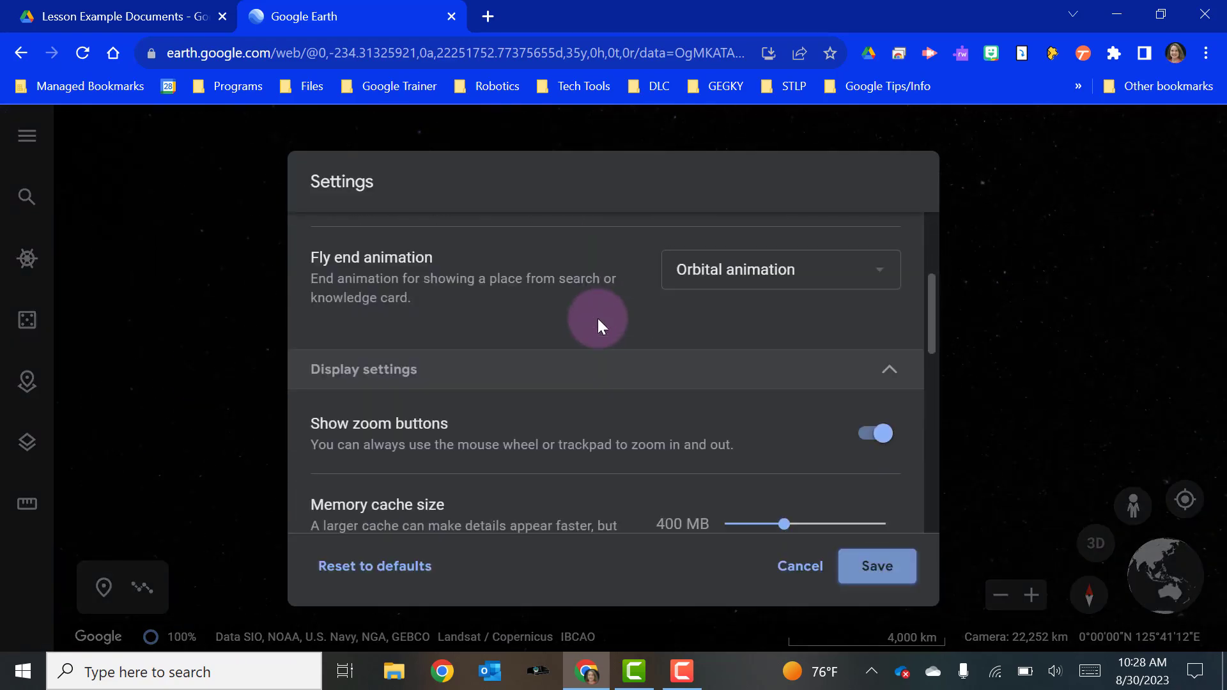
scroll(597, 318, down, 2)
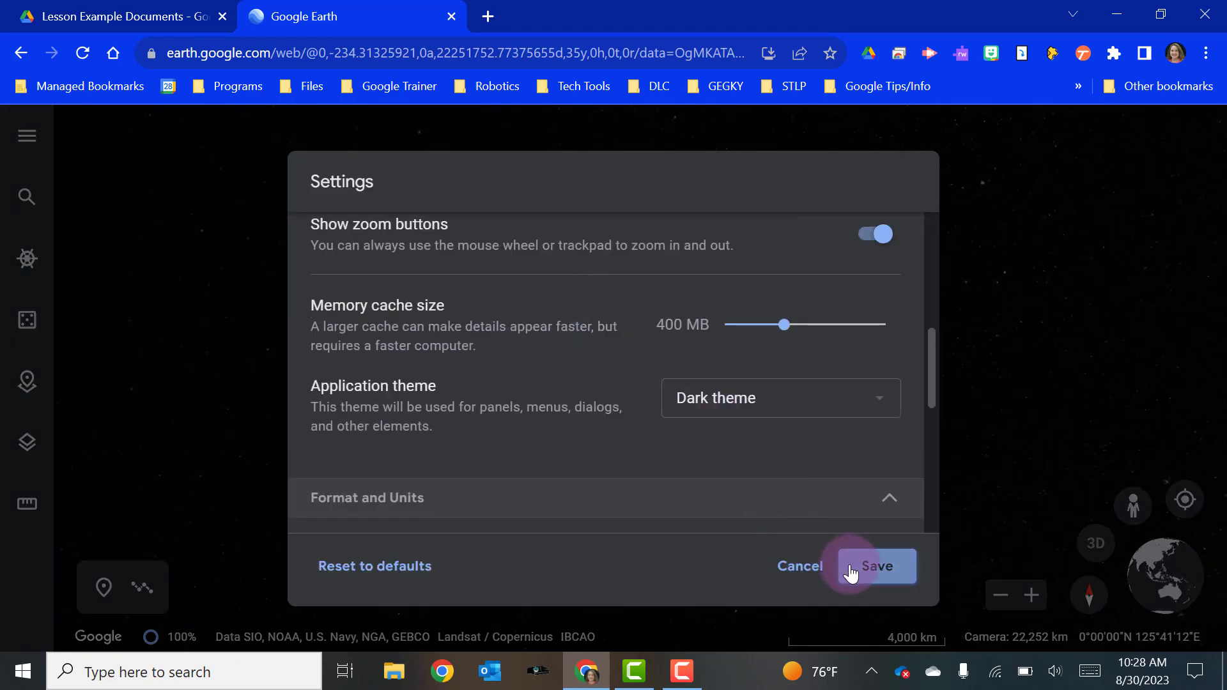
click(799, 566)
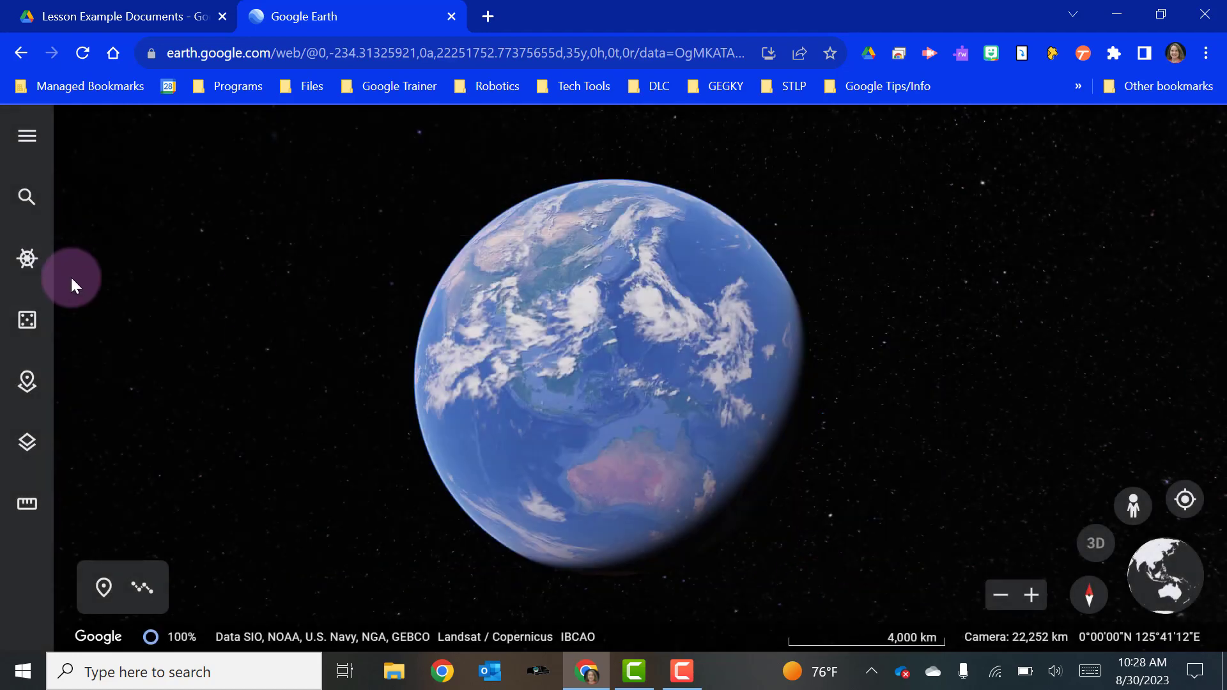
Fly to Cape Town, South Africa, from the recent searches.
click(25, 198)
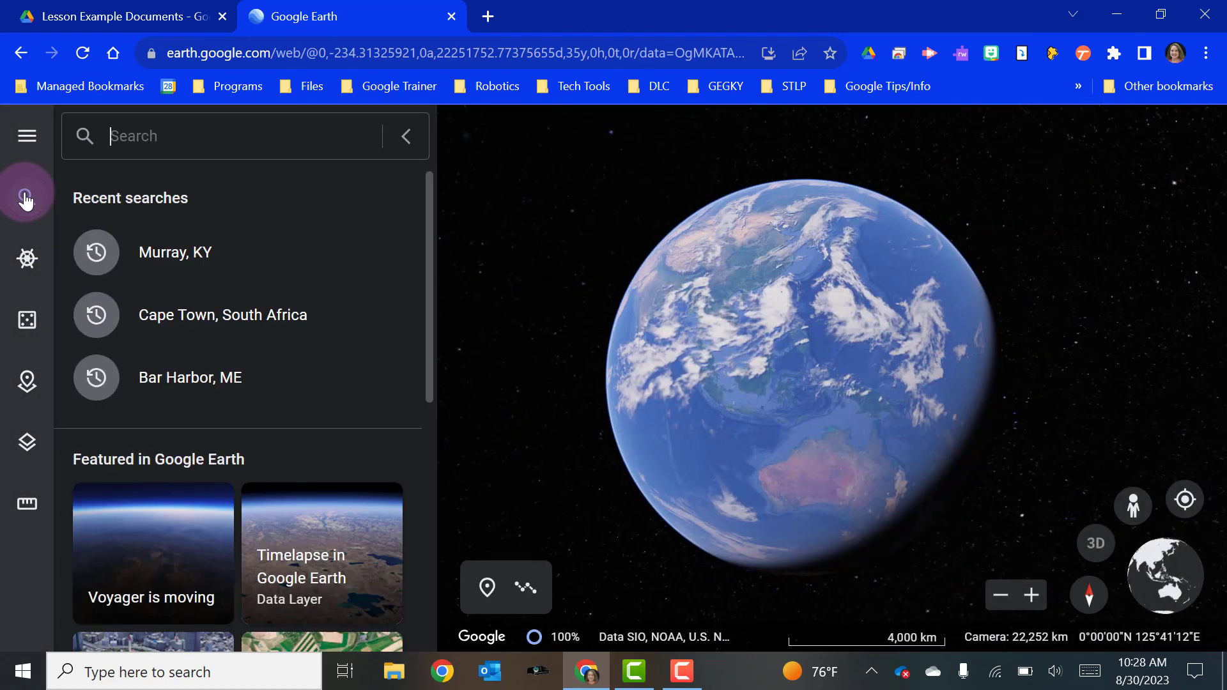
click(164, 327)
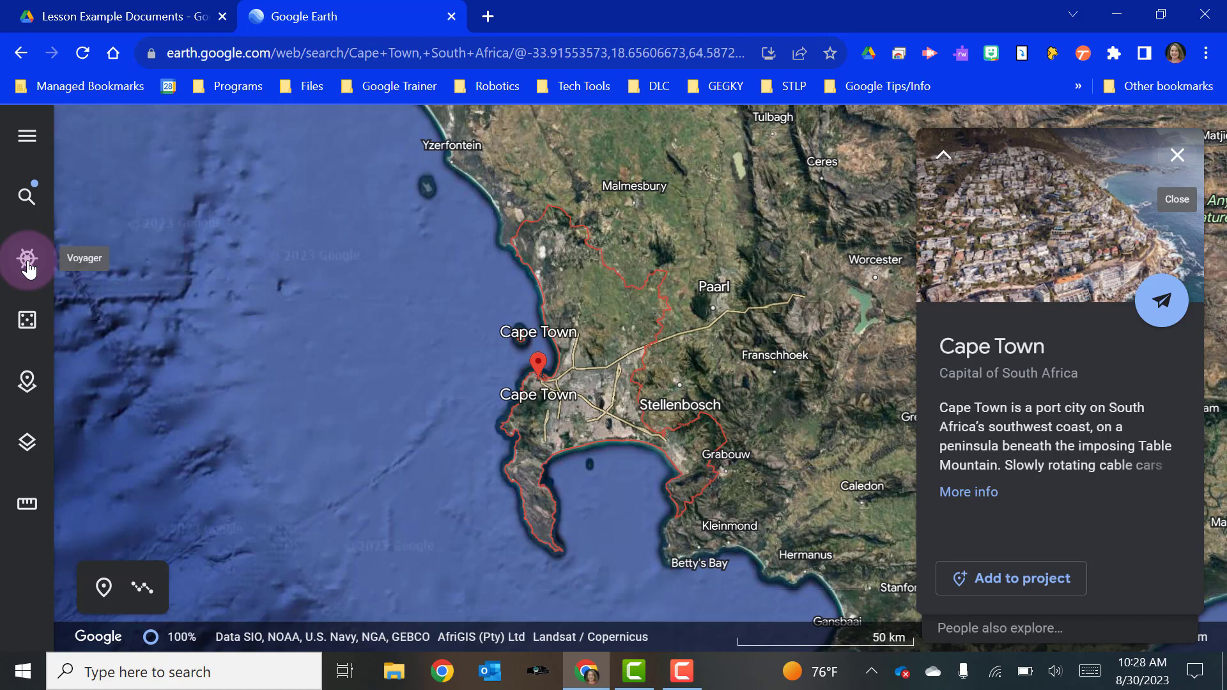
Fly to a random place and review its photos, facts and related places in the detailed information.
click(26, 320)
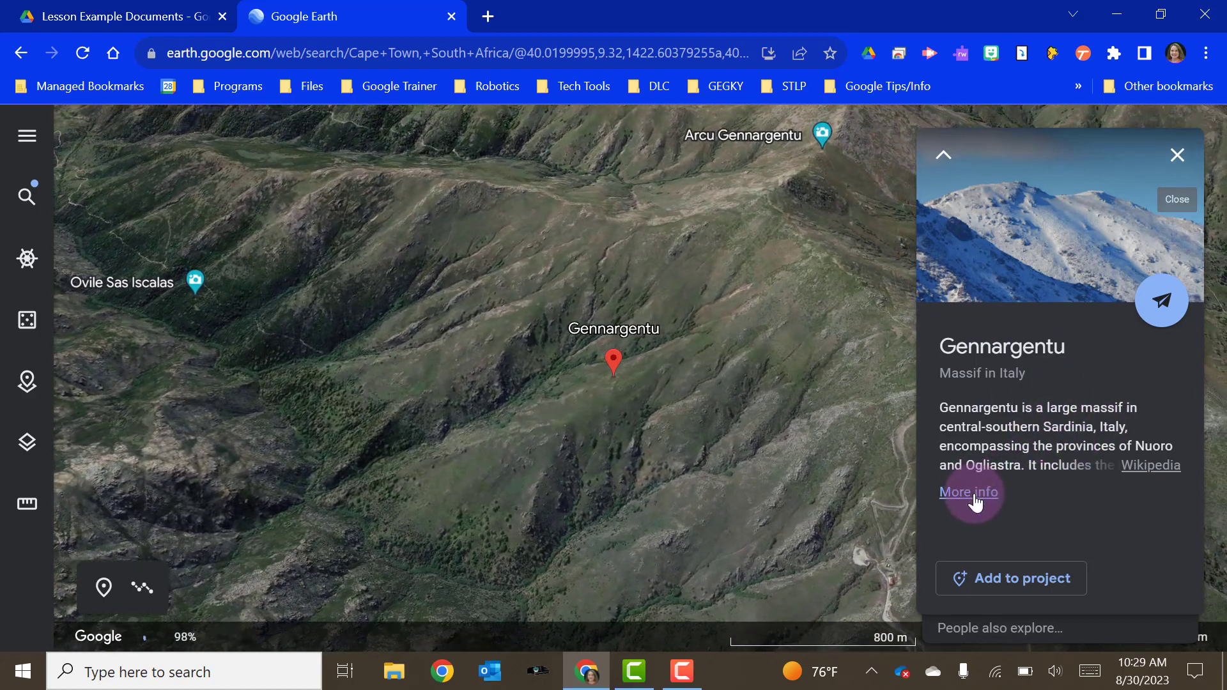
click(974, 495)
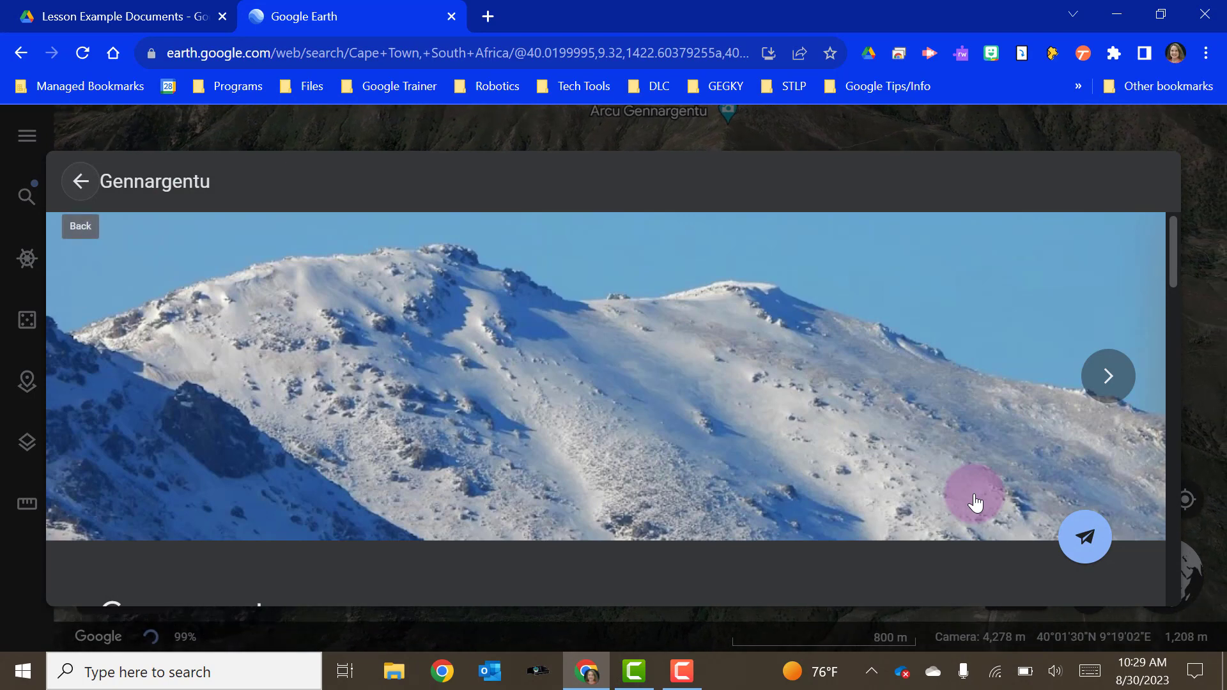
click(1107, 380)
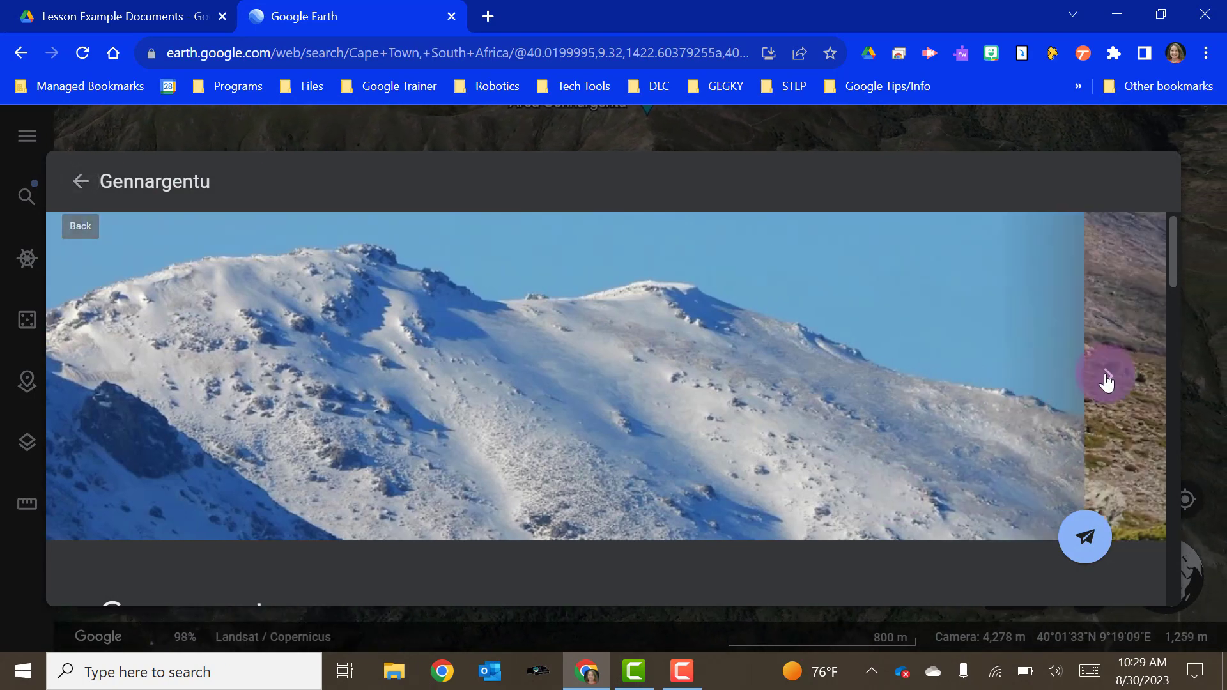
scroll(895, 397, down, 4)
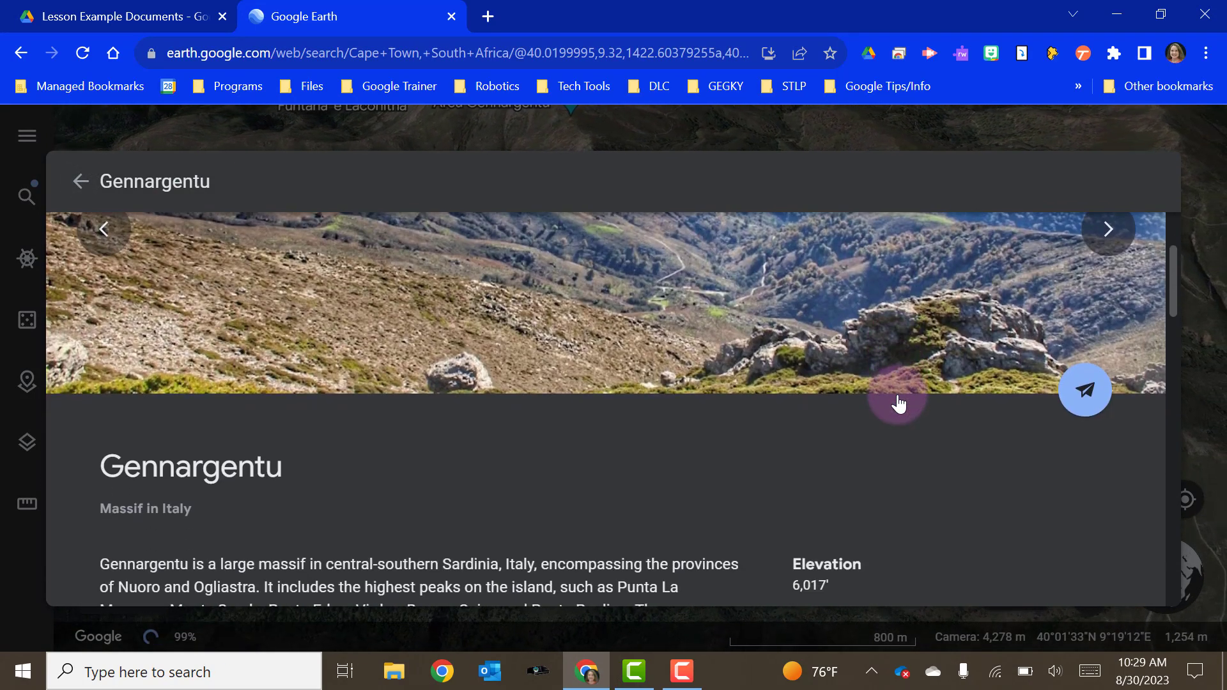
scroll(898, 403, down, 7)
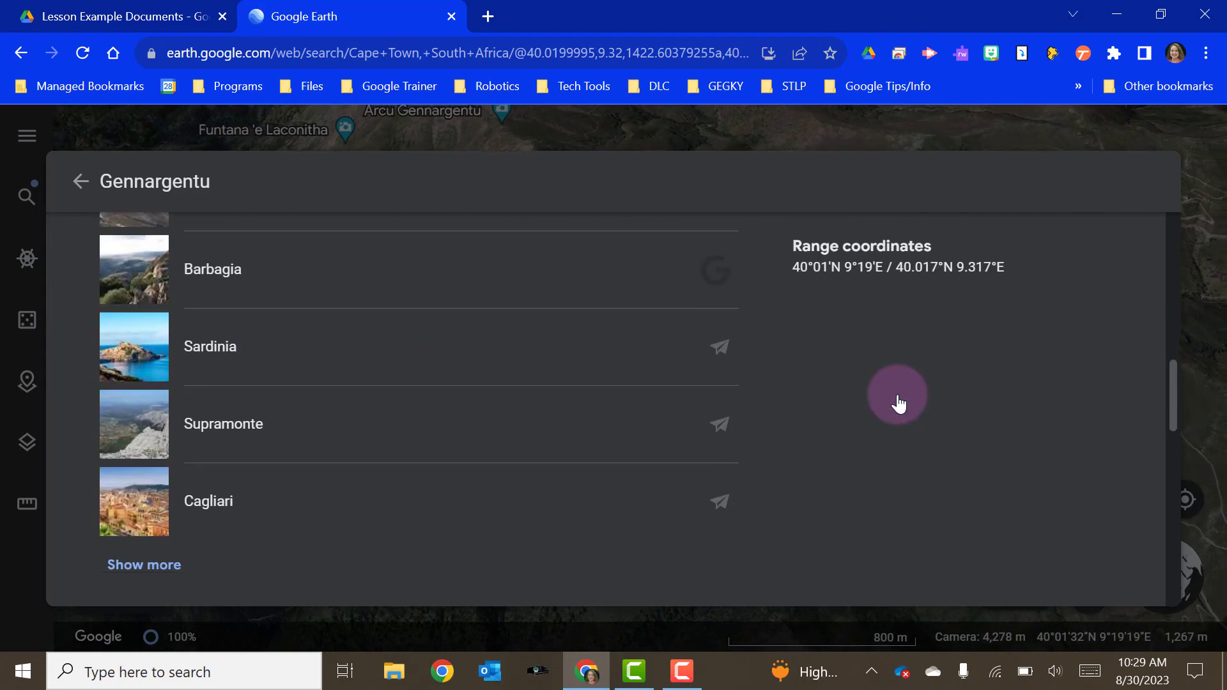
scroll(898, 403, up, 10)
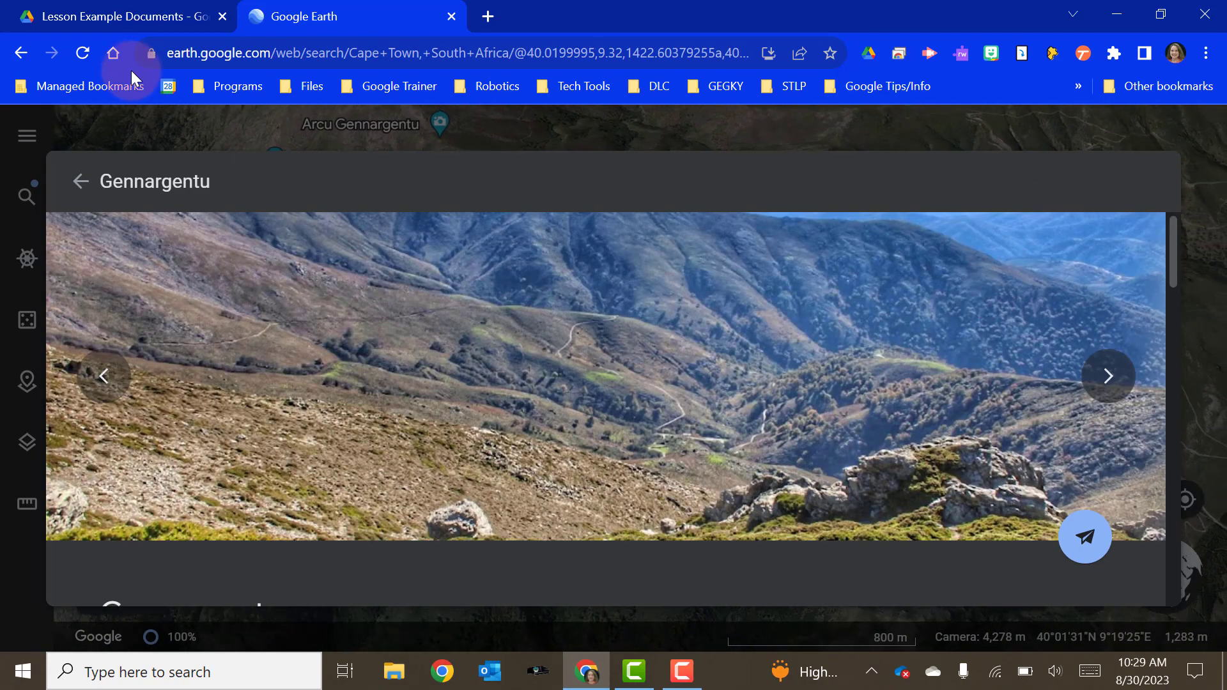
click(93, 164)
Look at the projects and the available map styles and layers.
click(25, 383)
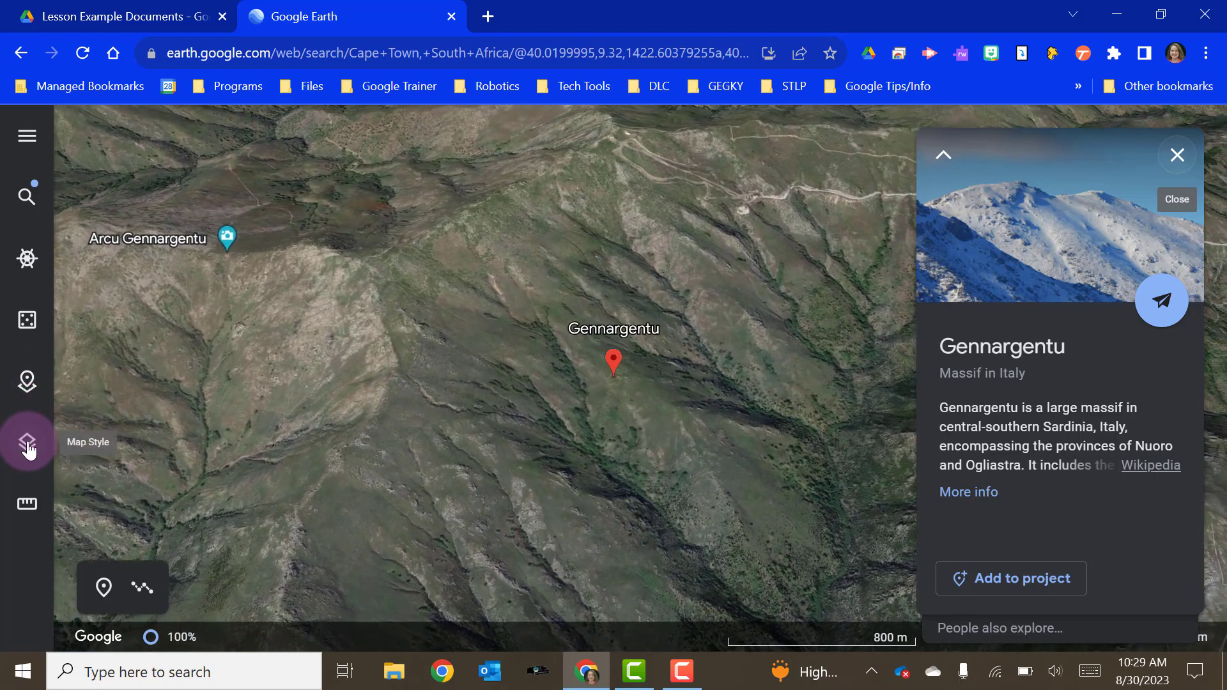
click(27, 445)
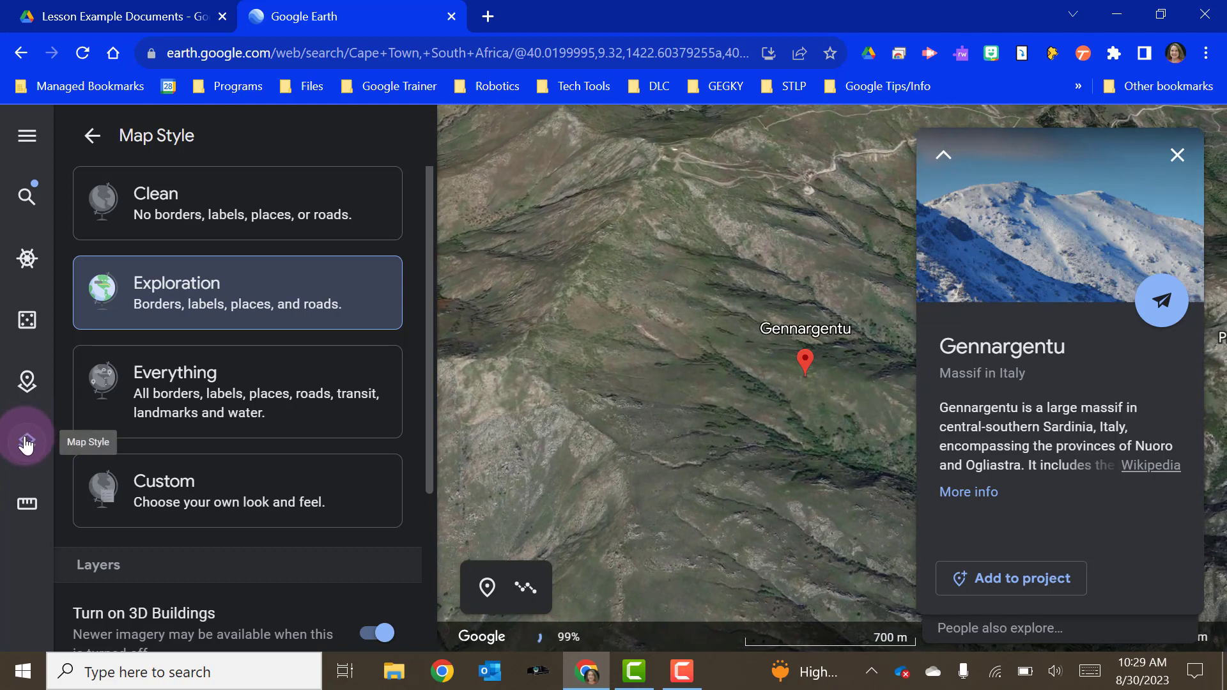
Measure the distance from the Arcu Gennargentu marker to a point on the mountain slope, view the available units, and close the measurement.
click(27, 505)
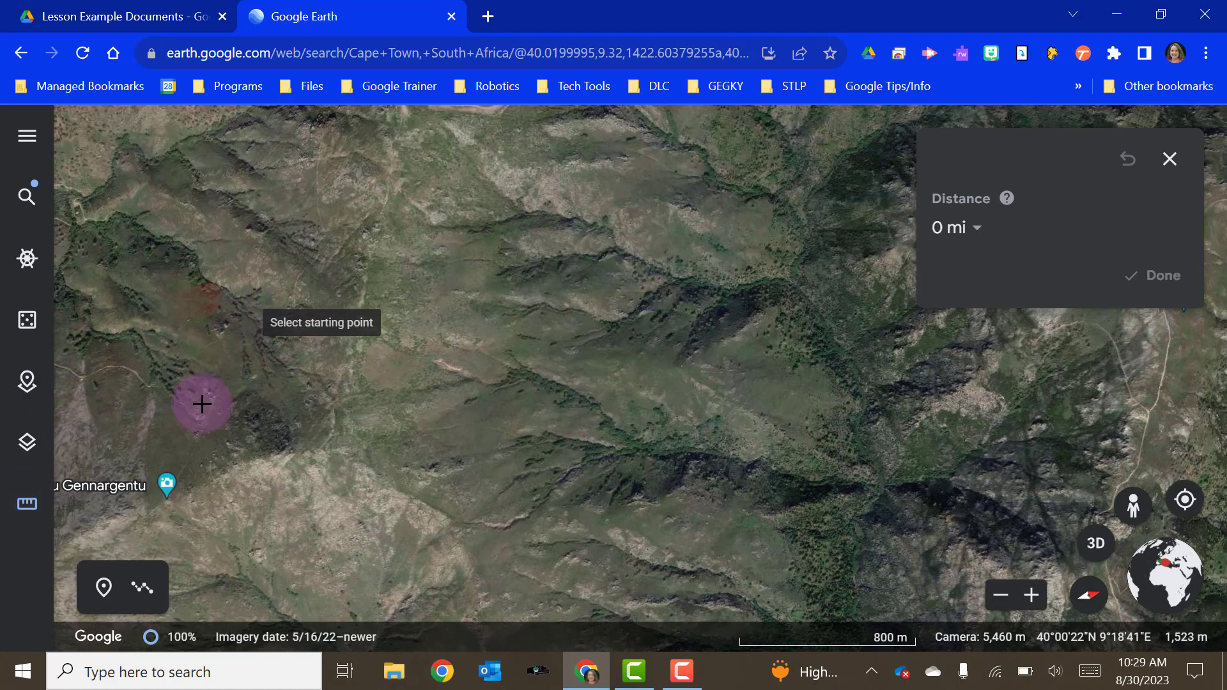
click(168, 478)
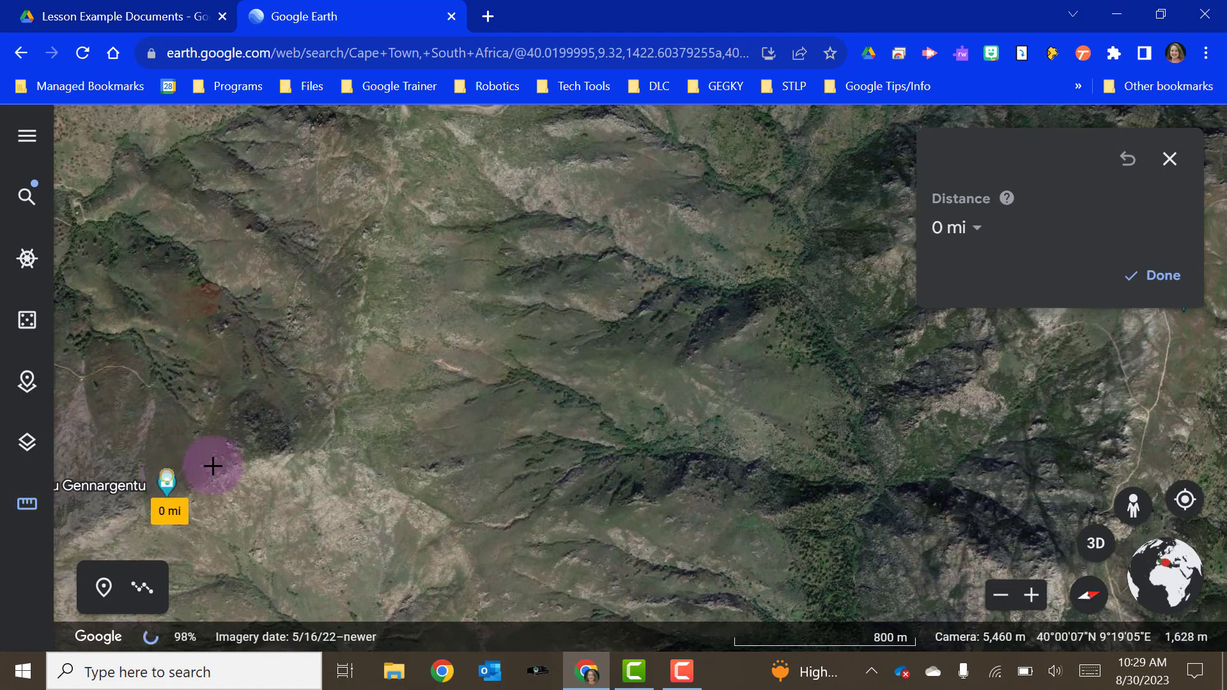
click(708, 400)
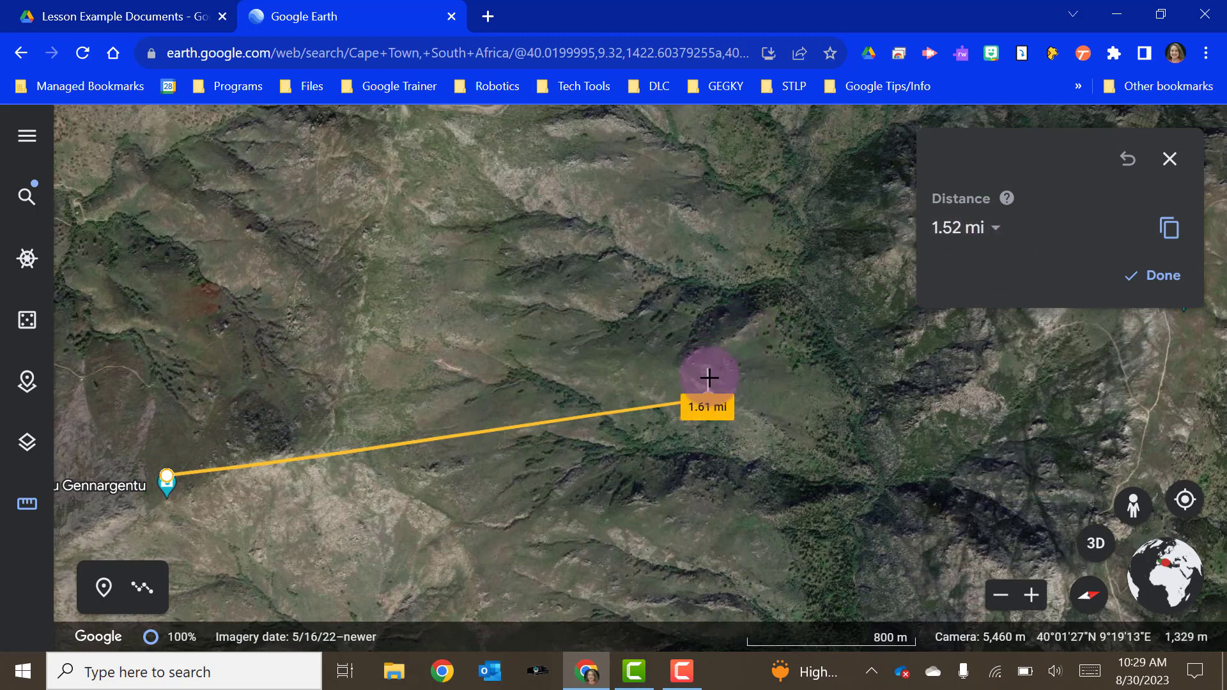
click(708, 396)
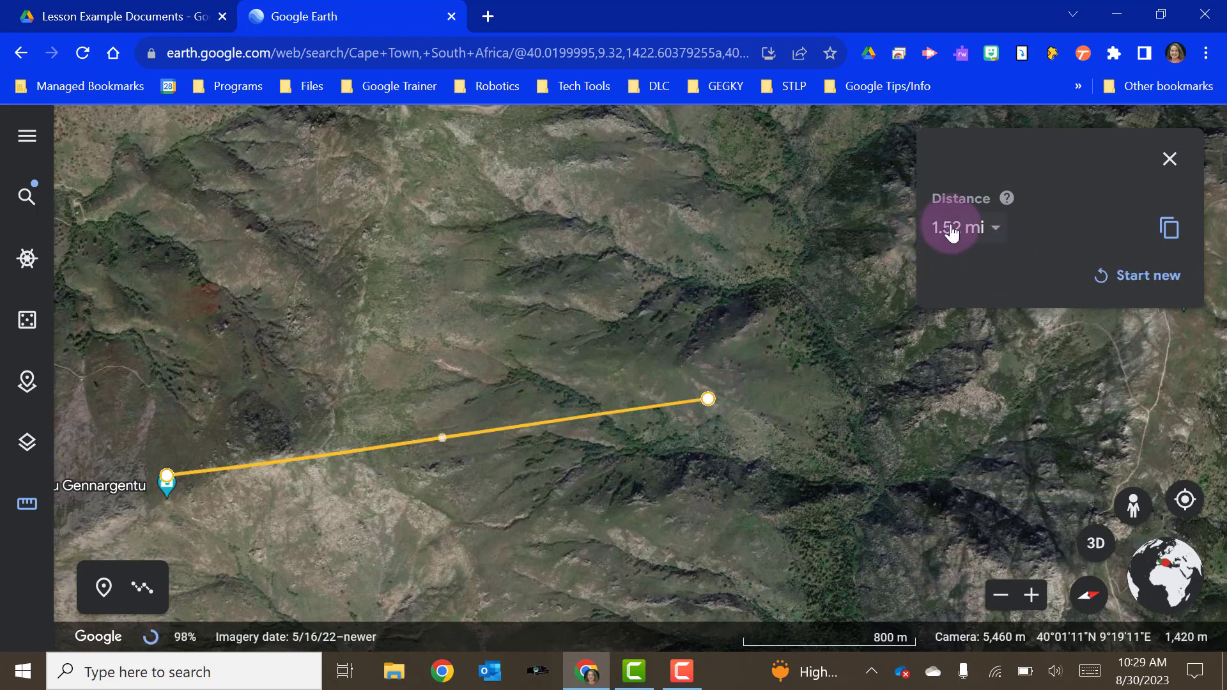
click(986, 231)
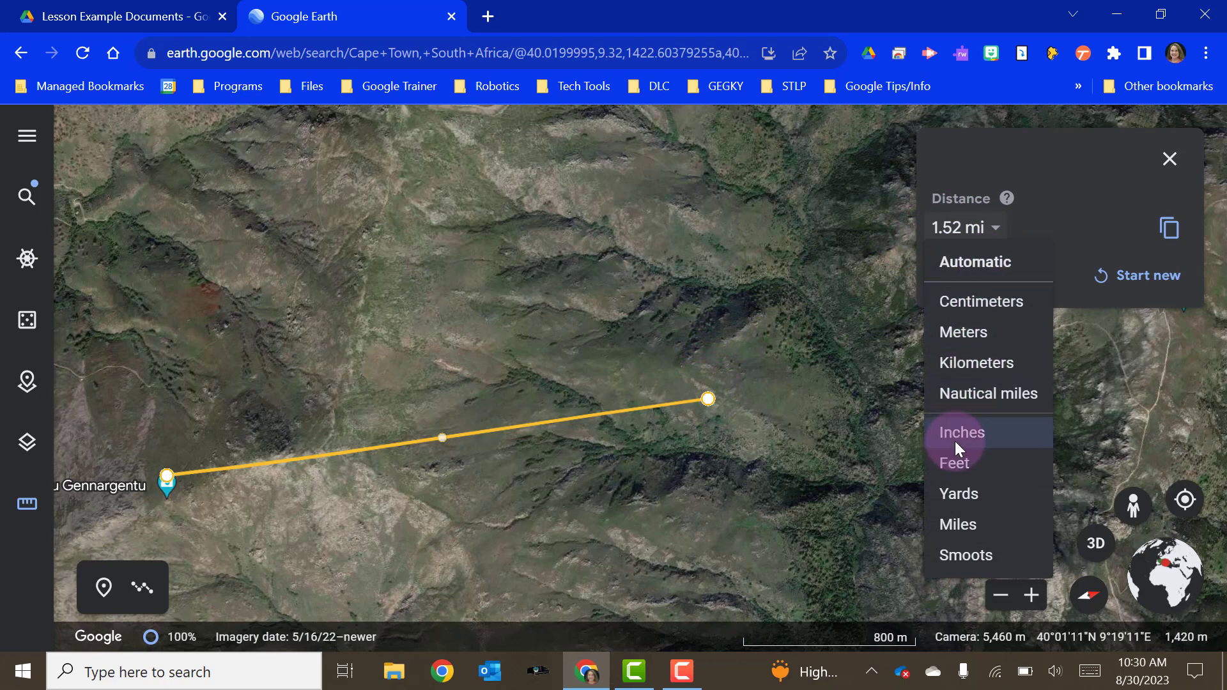
click(1149, 148)
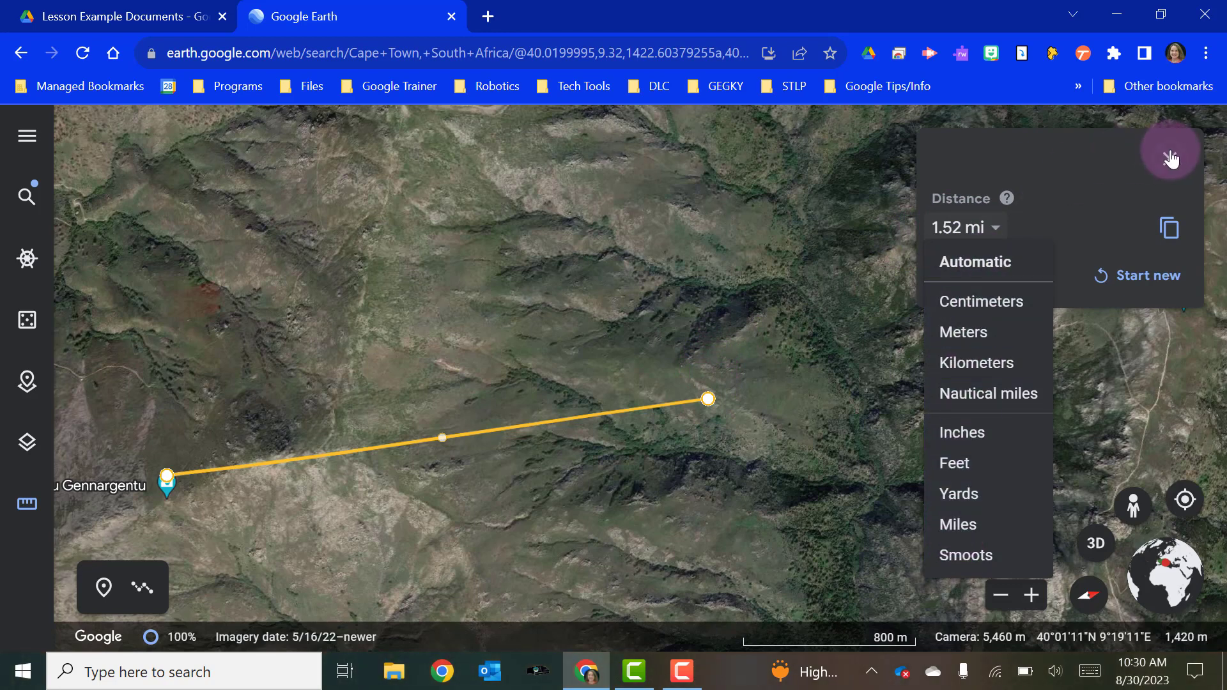
click(1172, 159)
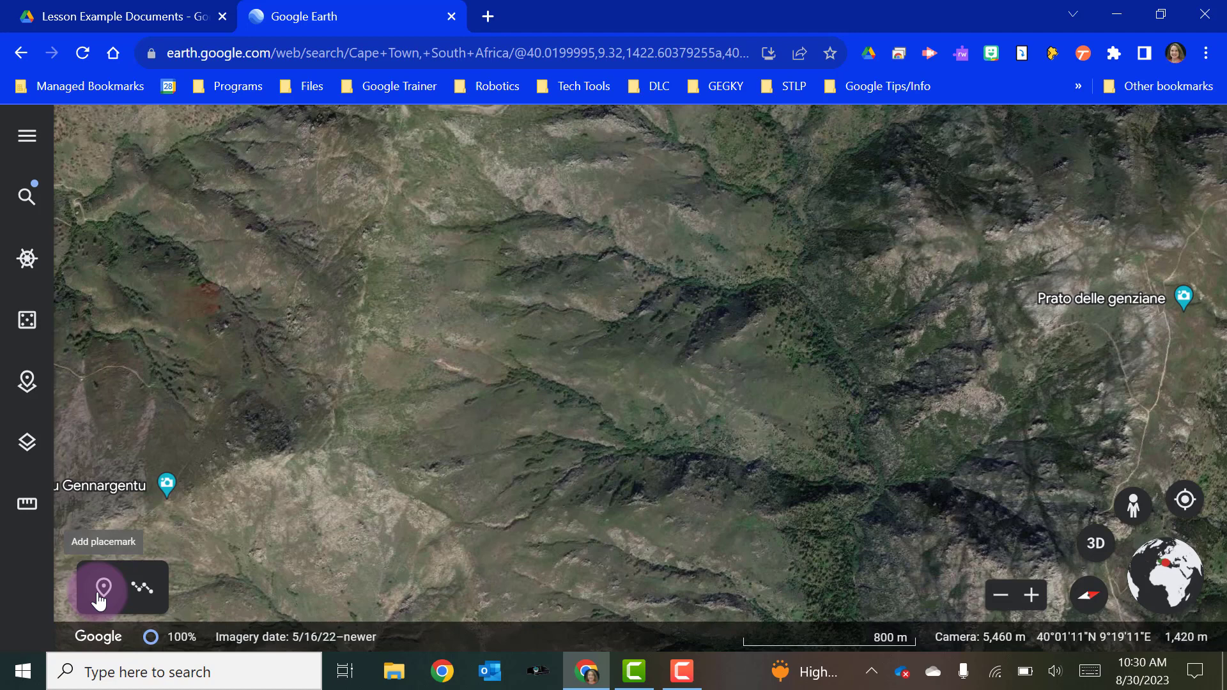
Draw a closed three-cornered shape on the mountain terrain and dismiss saving it to a project.
click(142, 587)
click(350, 311)
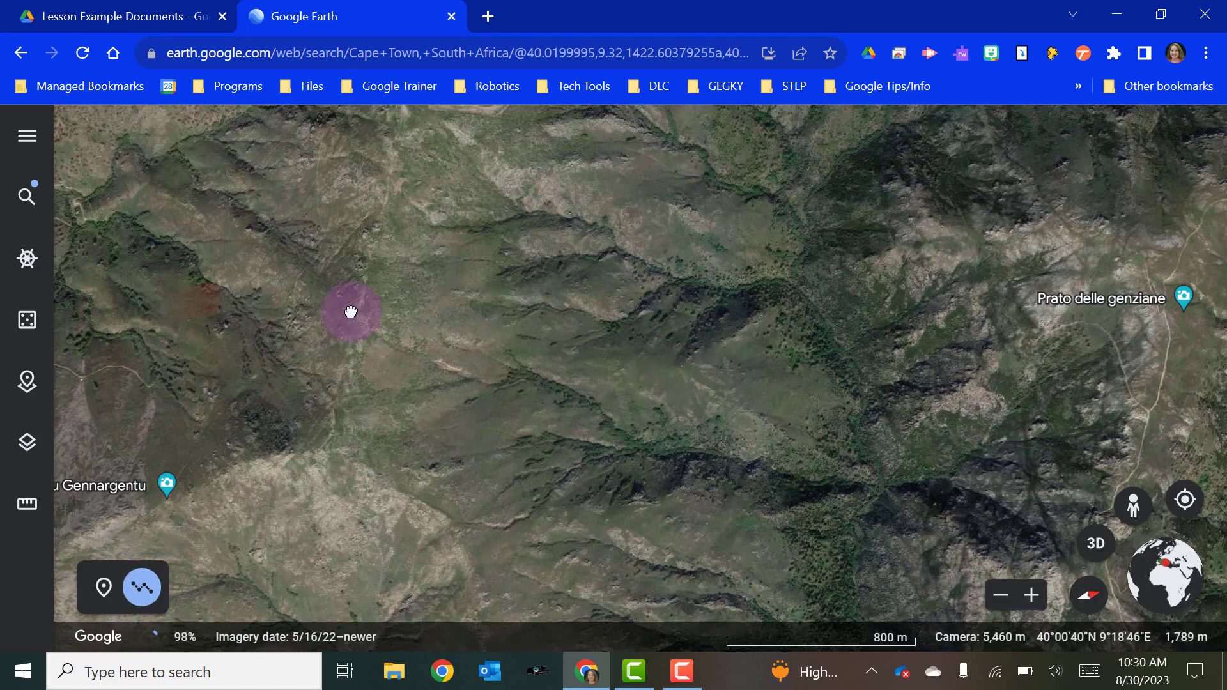
click(625, 199)
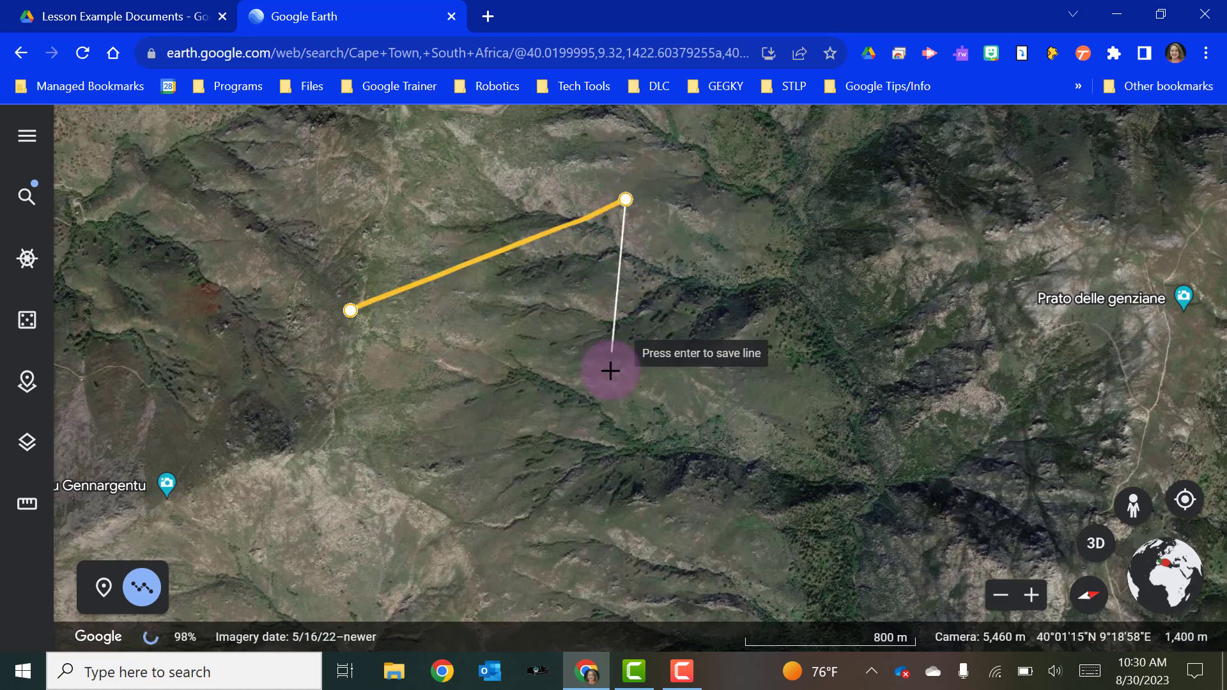
click(613, 397)
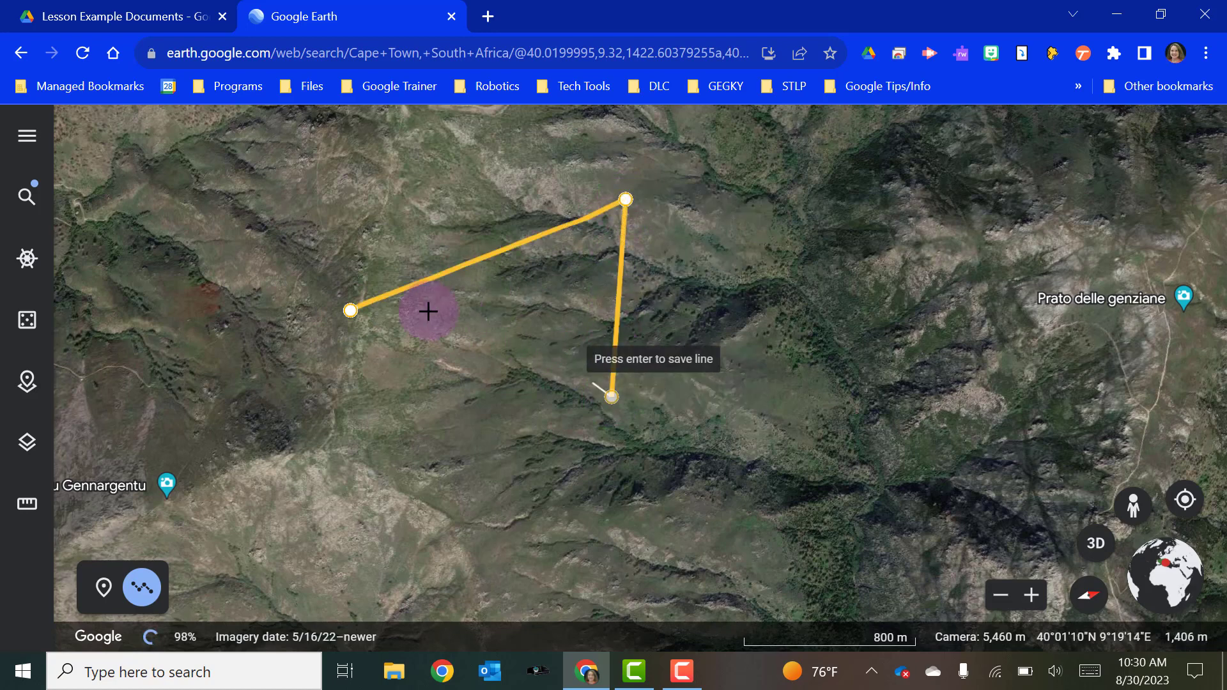
click(349, 313)
click(576, 334)
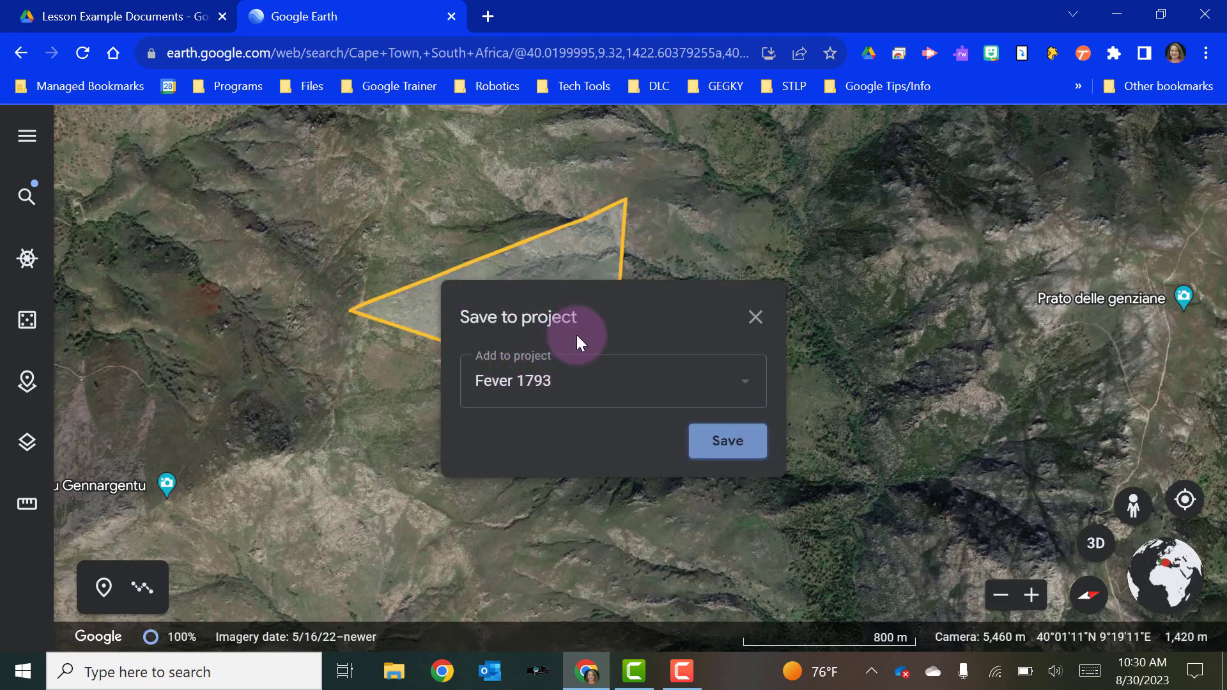
click(752, 318)
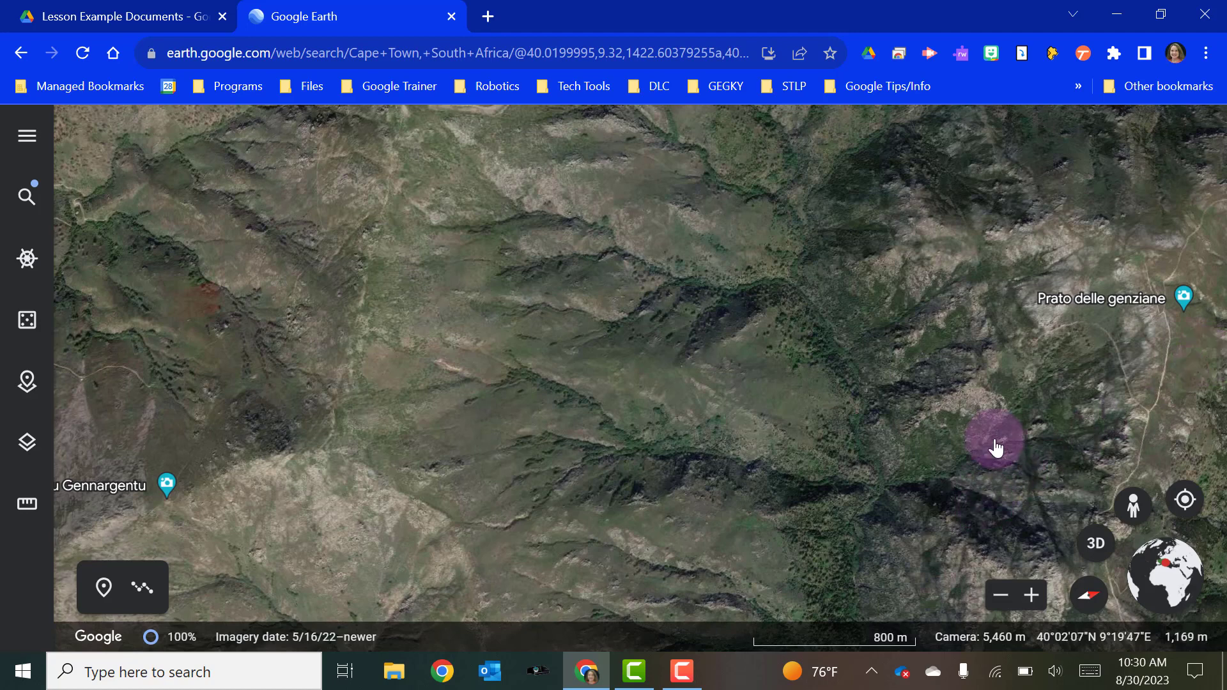
Reset the view to face north and switch it to 3D and back to 2D.
click(1085, 604)
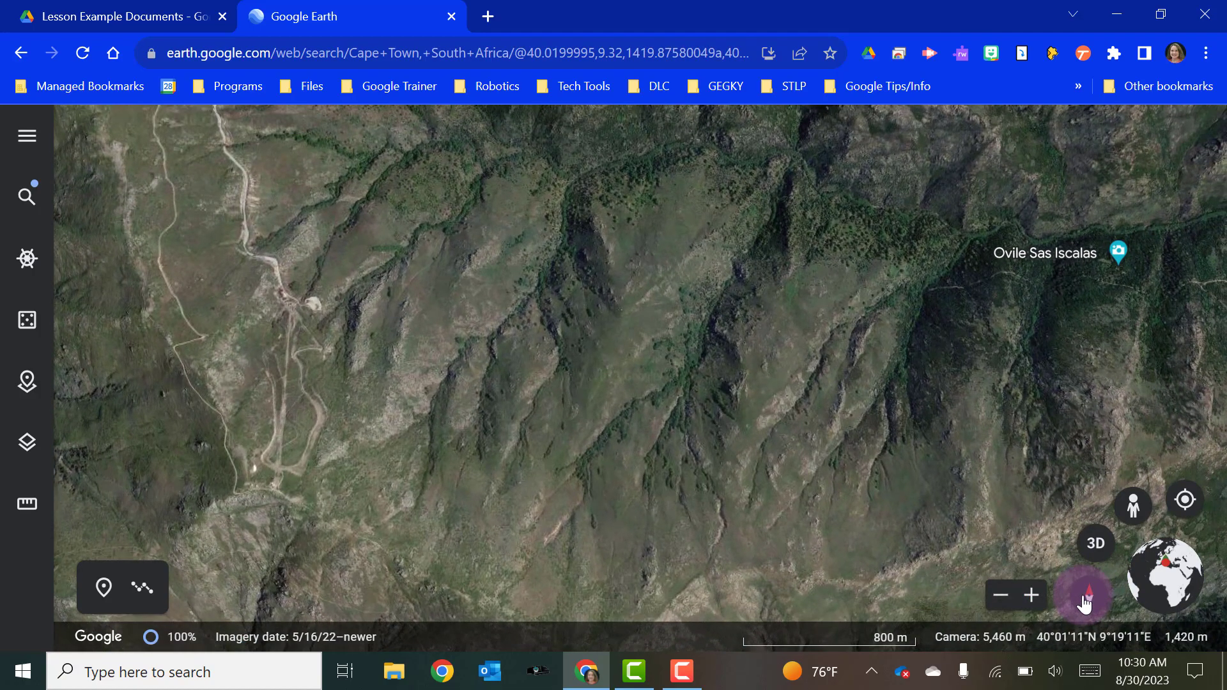
right_click(1095, 553)
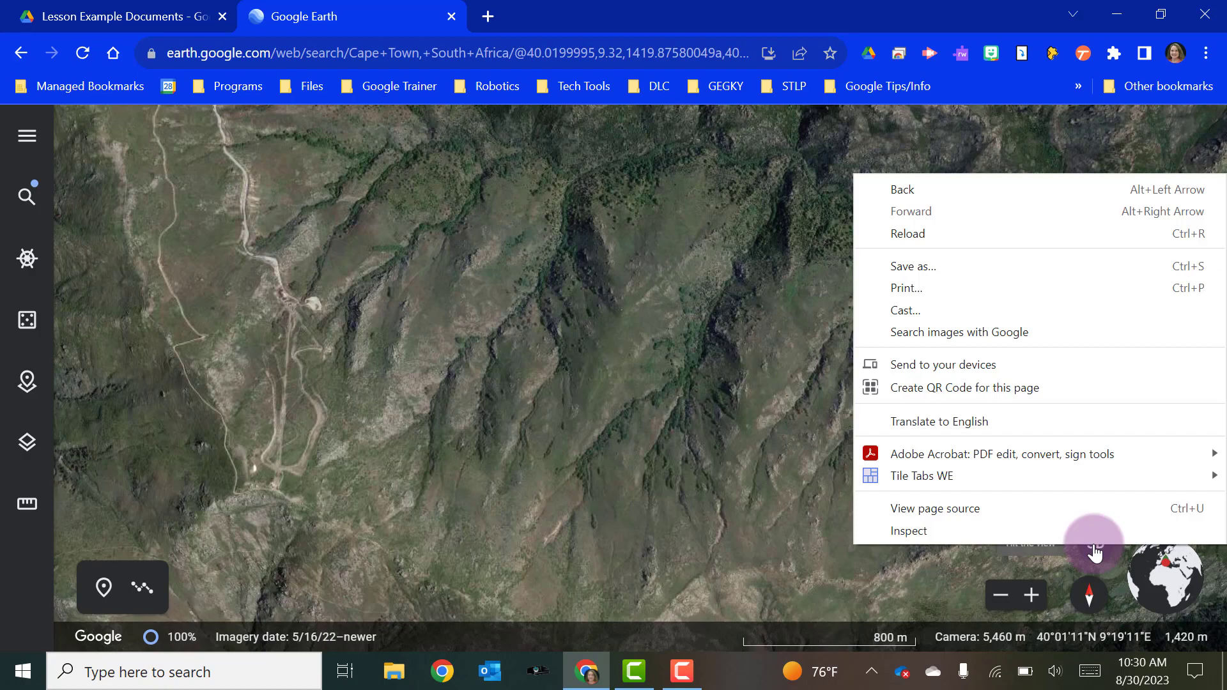
click(1095, 554)
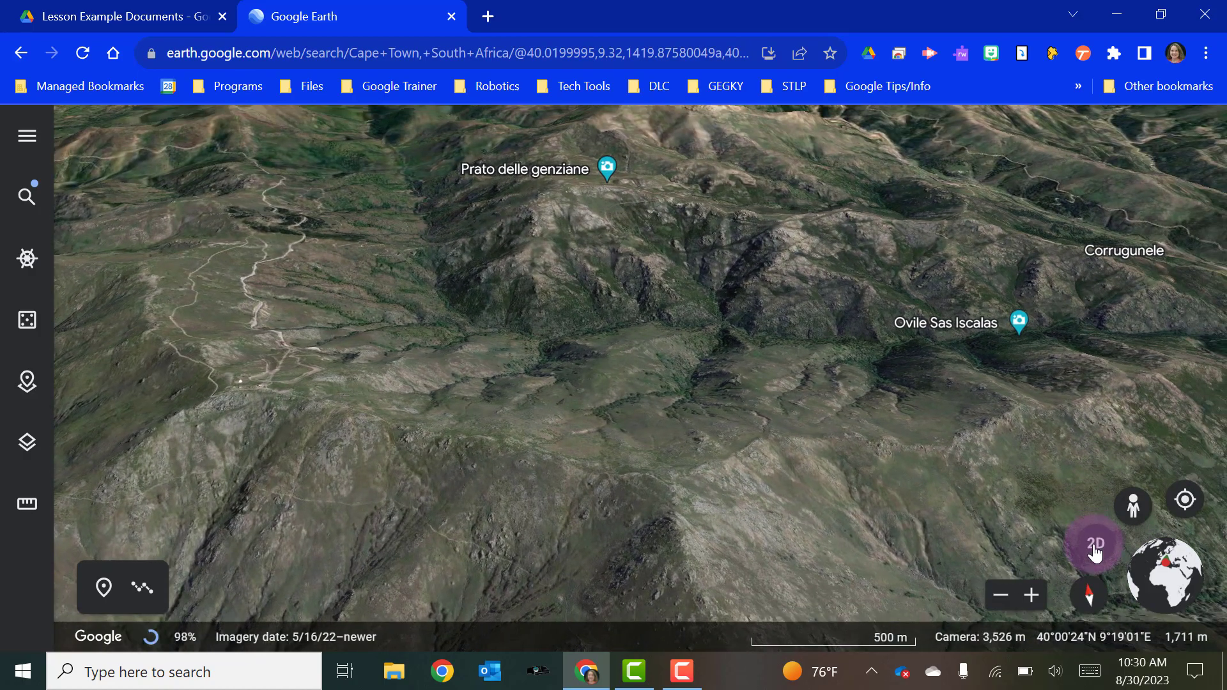
click(1095, 554)
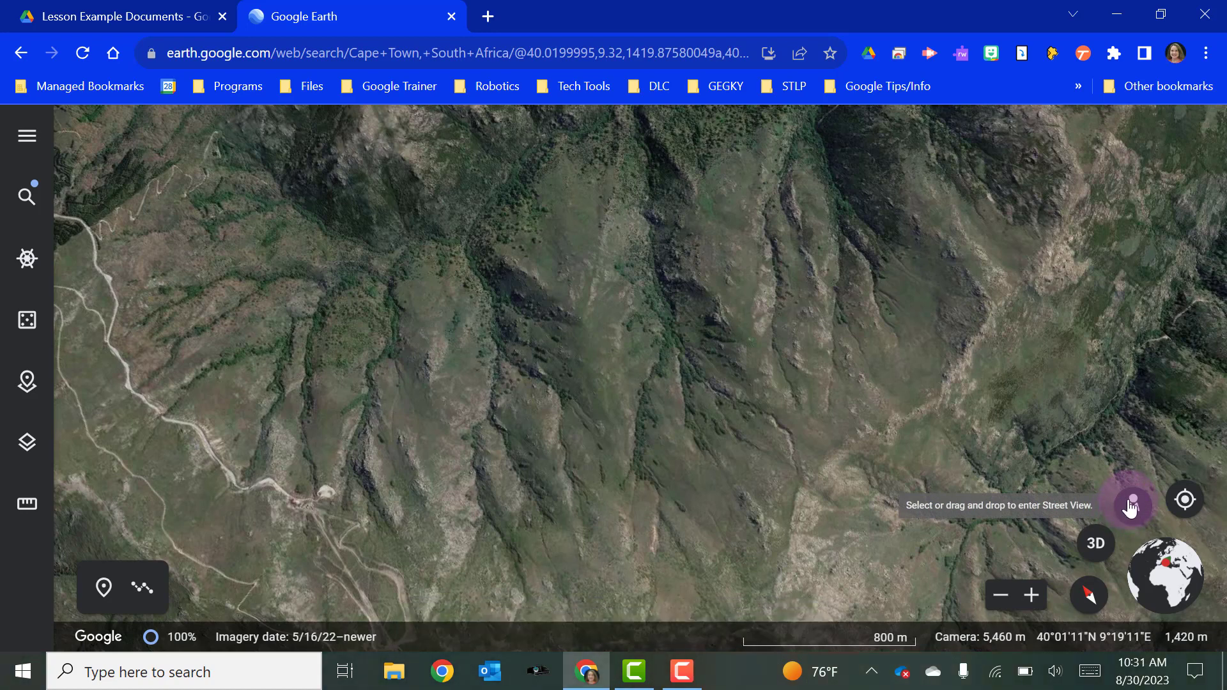
Enter Street View at the photo sphere point on the central mountain slope and look around until the rocky trail is in view.
click(1131, 505)
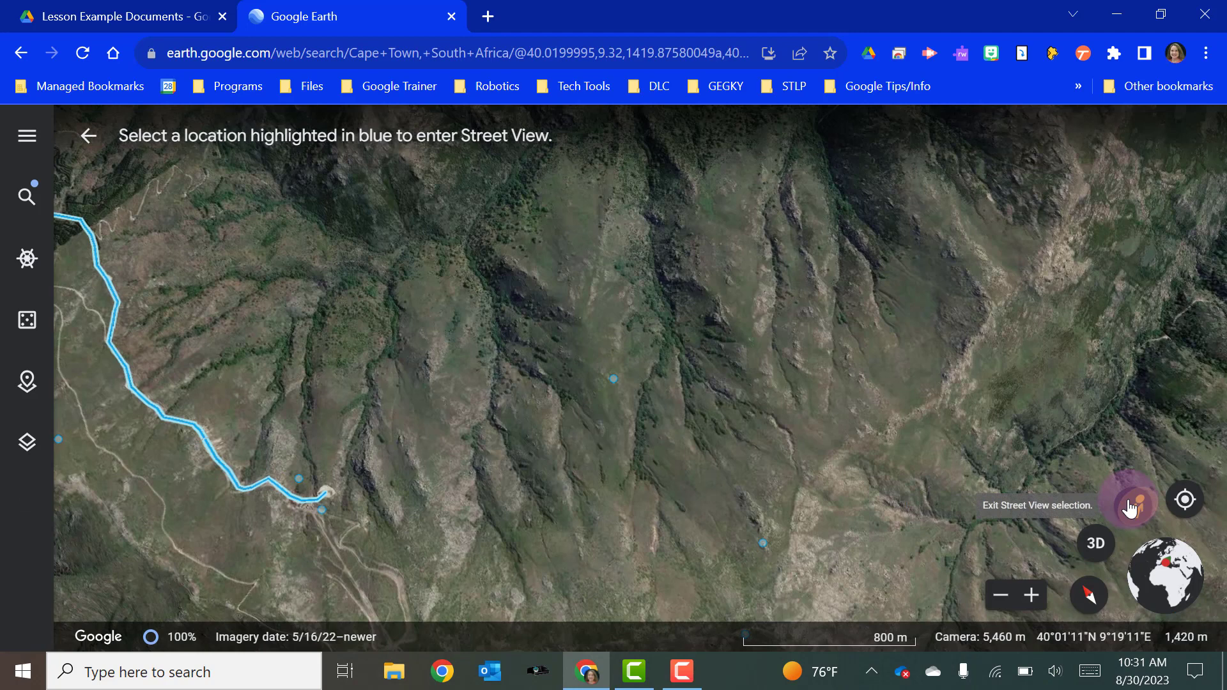
drag(1130, 508, 611, 376)
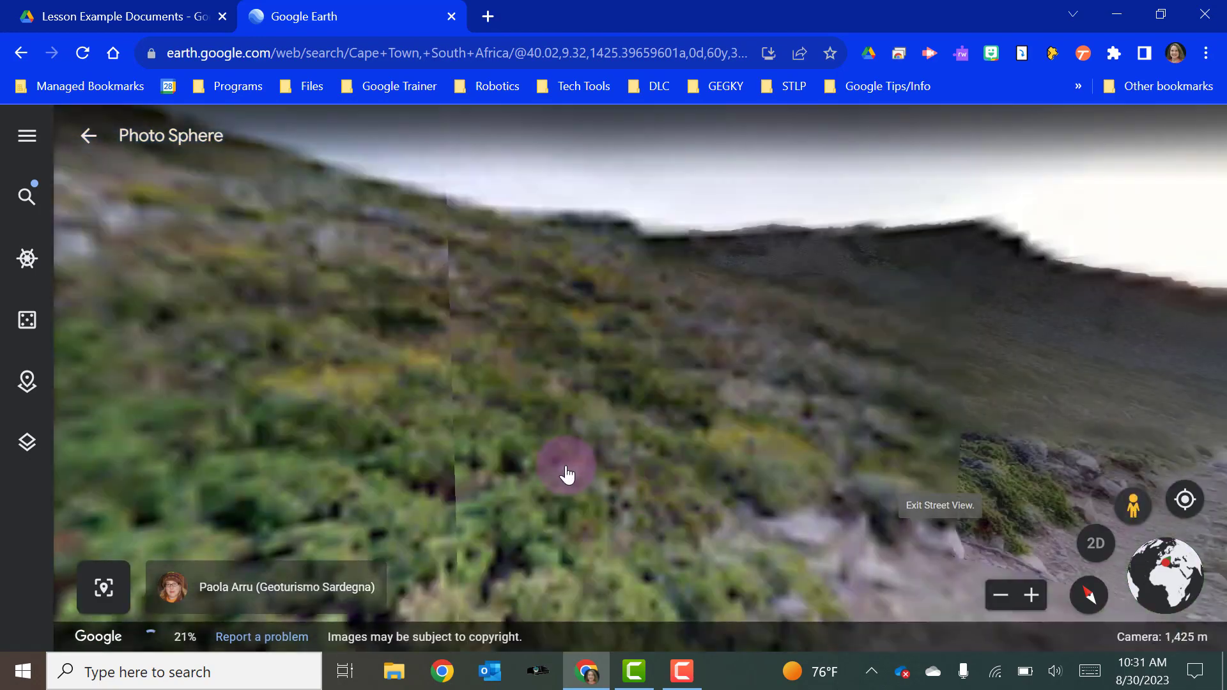
drag(507, 416, 1221, 323)
drag(681, 241, 1222, 246)
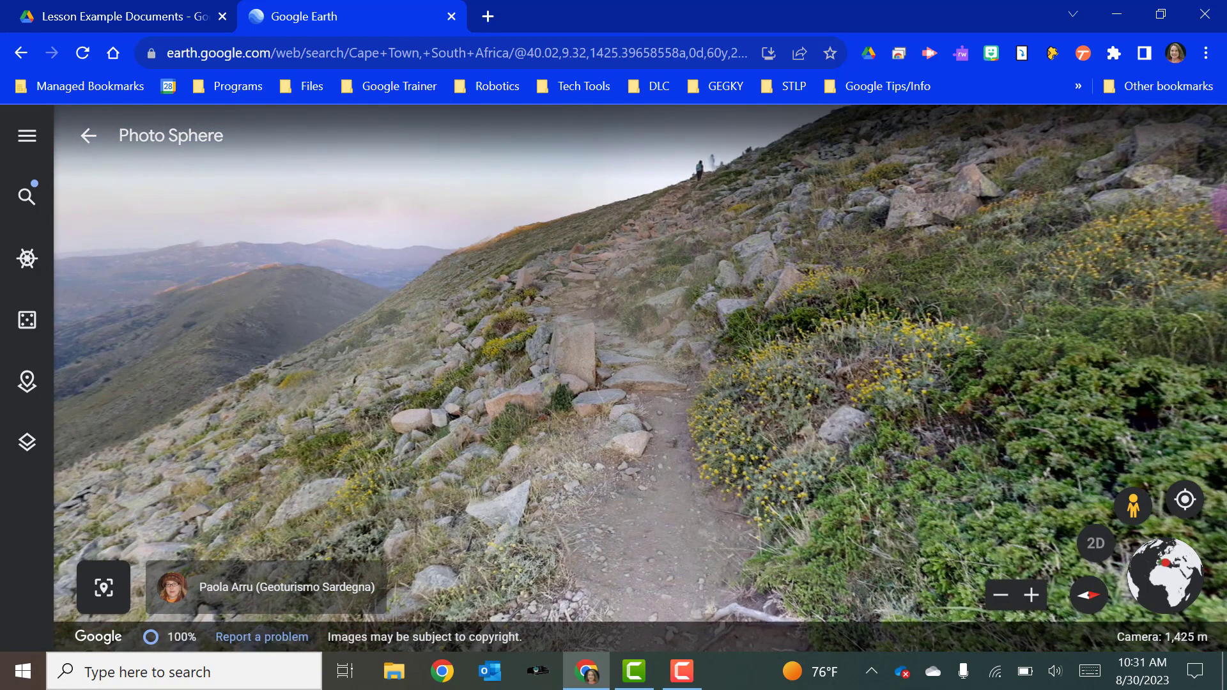
Fly to the current device location, allowing earth.google.com to know the location.
click(1186, 502)
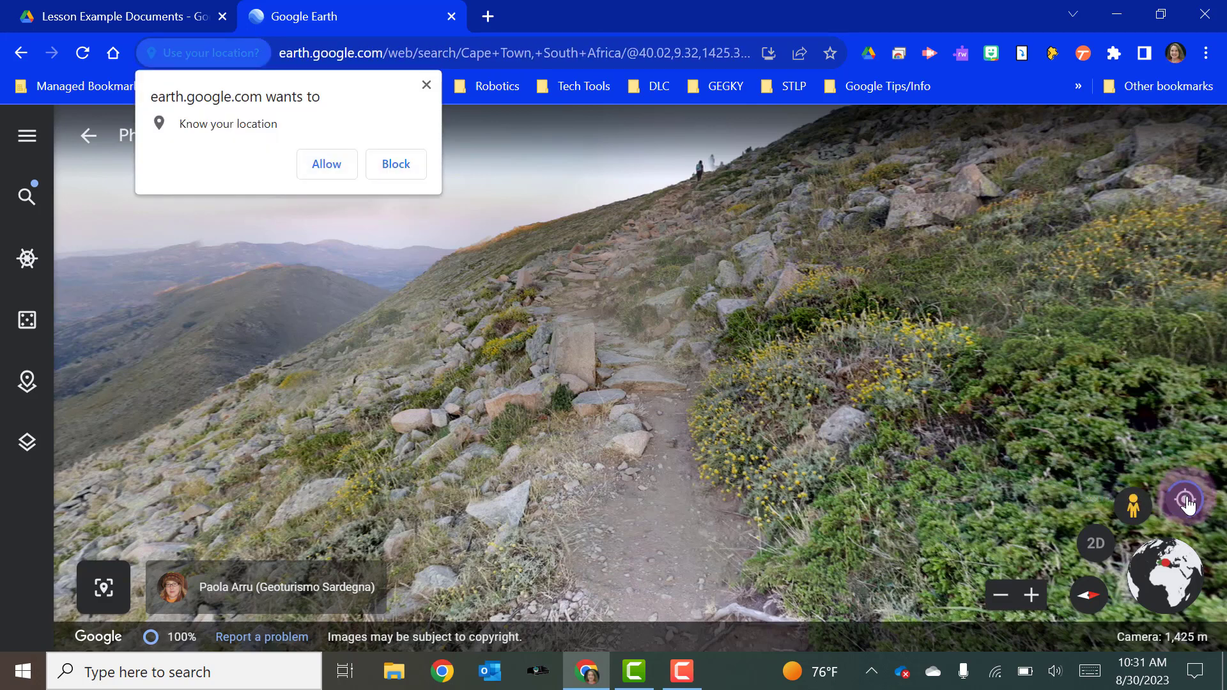
click(327, 164)
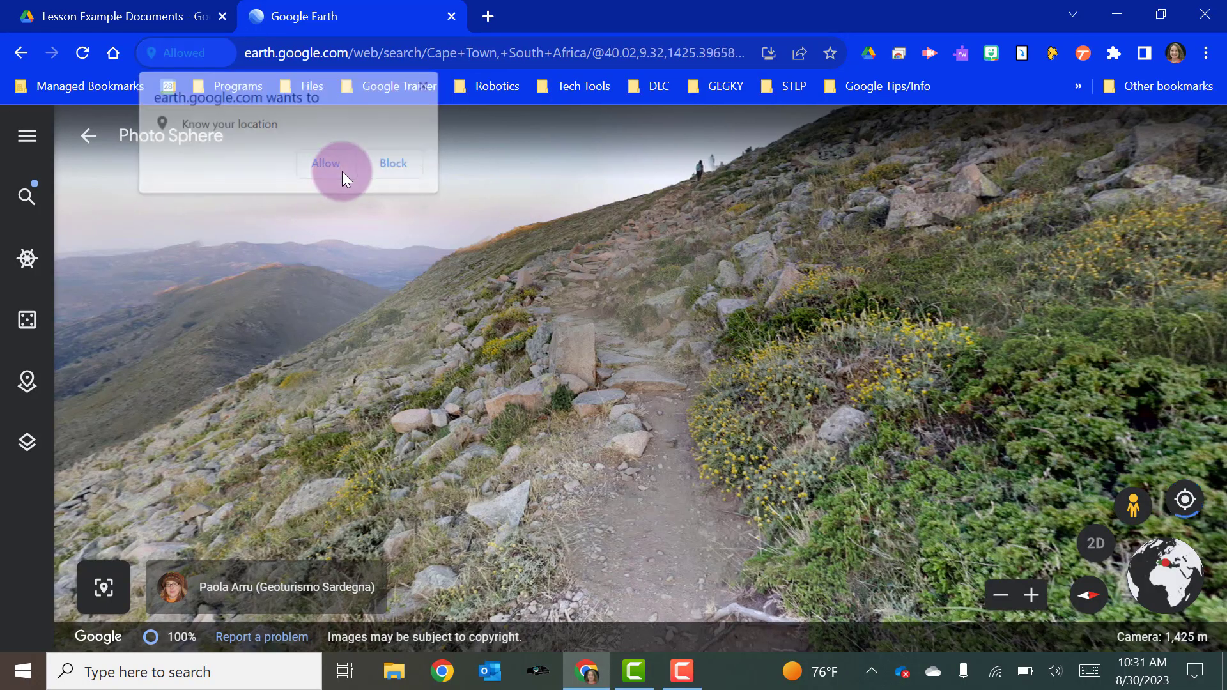
scroll(343, 171, down, 10)
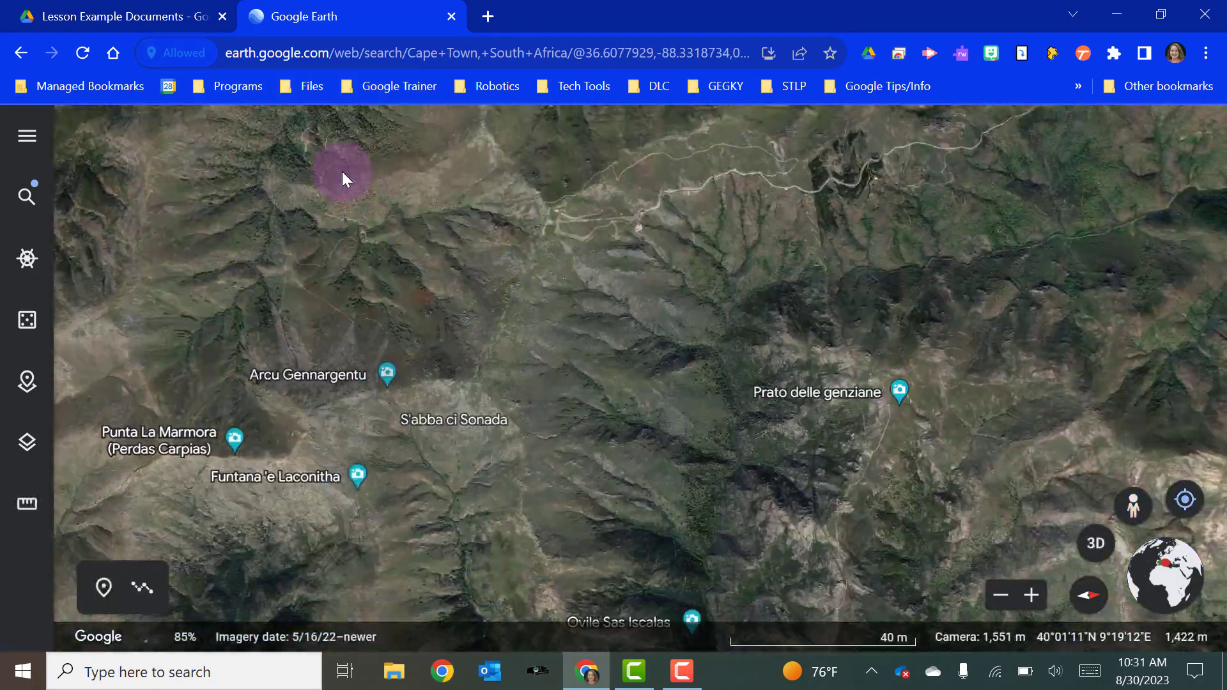
scroll(342, 171, down, 10)
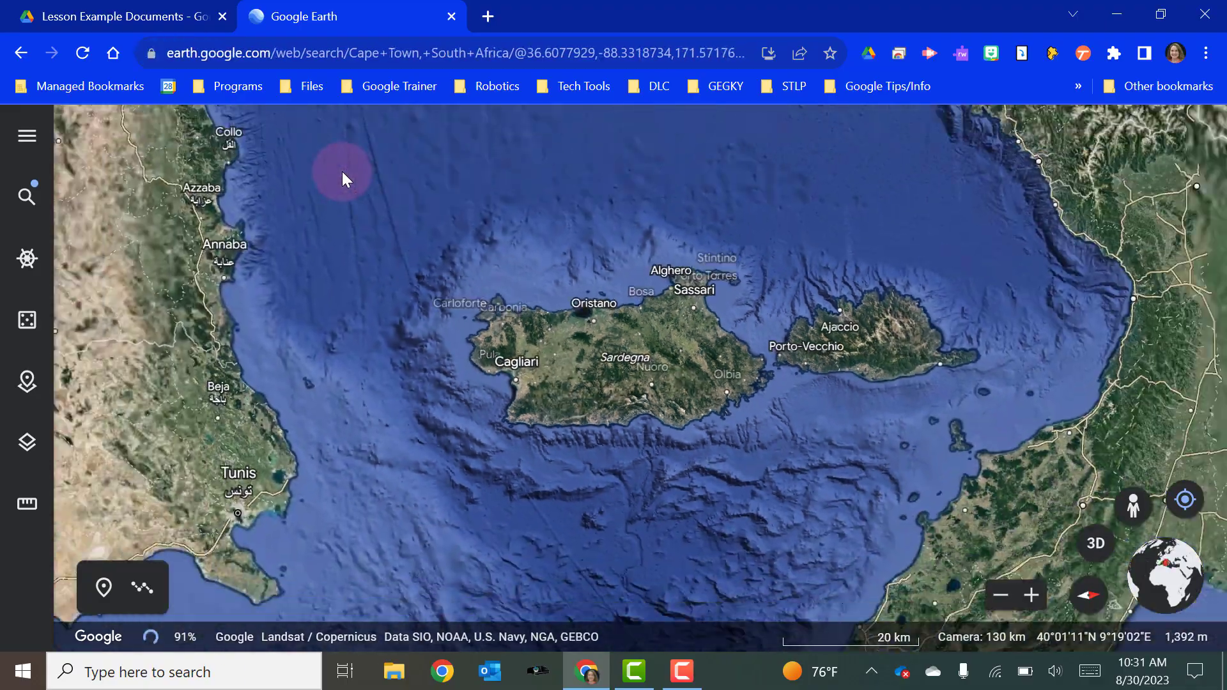